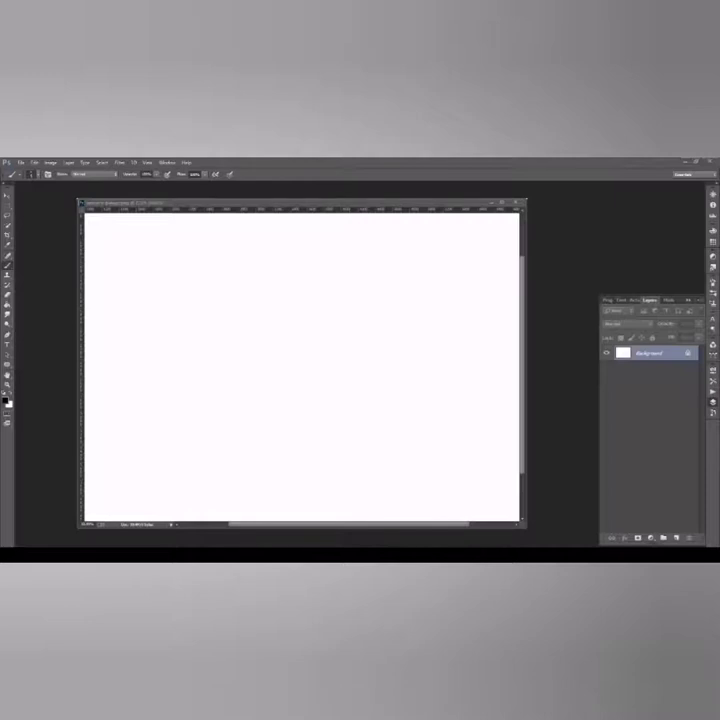
Step: Add a new sketch layer, clear a test scribble, and outline the cook's head and body
key(ctrl+shift+alt+n)
mouse_move(246, 304)
mouse_down()
mouse_move(266, 322)
mouse_move(280, 362)
mouse_move(358, 330)
mouse_up()
drag(306, 406, 310, 400)
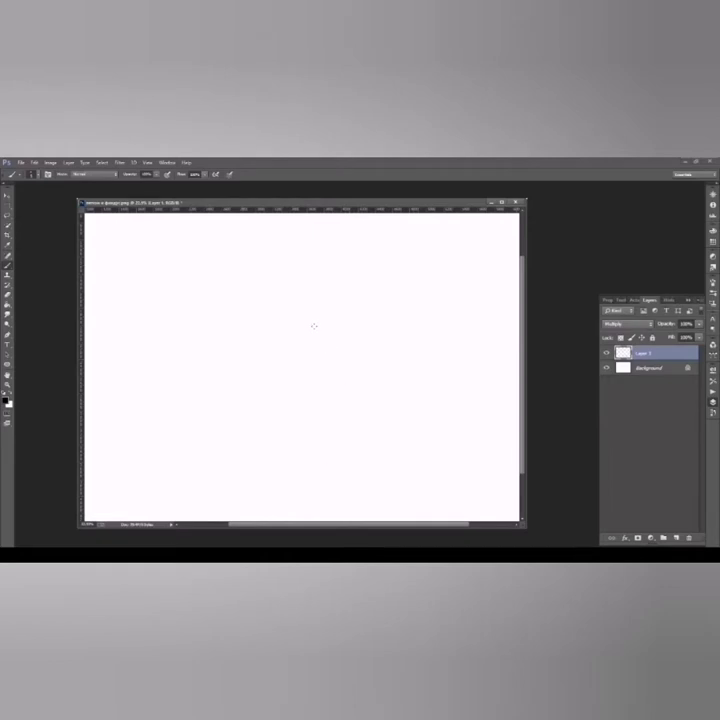
mouse_move(314, 326)
mouse_down()
mouse_move(337, 333)
mouse_move(324, 364)
mouse_move(347, 360)
mouse_move(329, 415)
mouse_up()
mouse_move(352, 362)
mouse_down()
mouse_move(322, 390)
mouse_move(318, 429)
mouse_up()
mouse_move(350, 388)
mouse_down()
mouse_move(351, 430)
mouse_move(326, 438)
mouse_move(307, 484)
mouse_up()
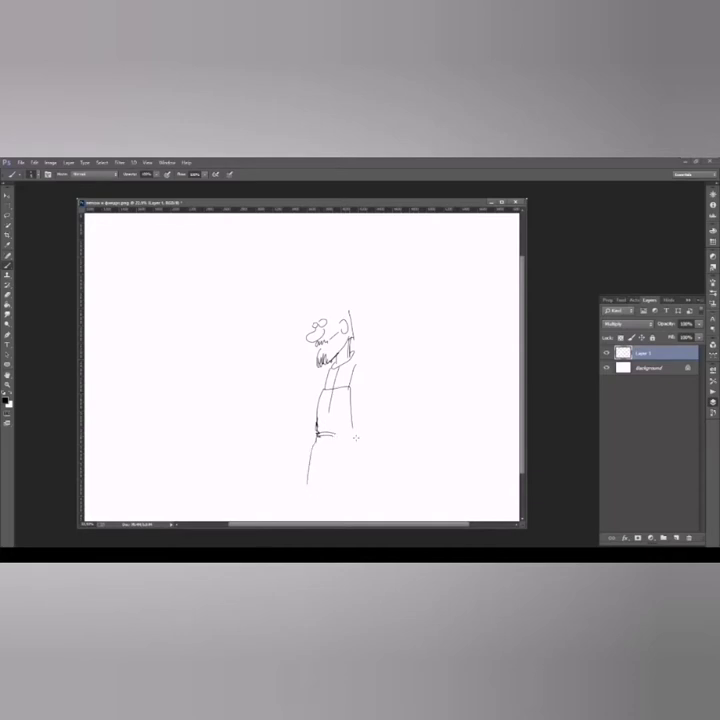
Step: Sketch the coat hem, arm, waistline, apron strap, hand and flying pancake with motion lines
drag(351, 428, 362, 480)
drag(355, 353, 379, 387)
mouse_move(318, 436)
mouse_down()
mouse_move(357, 428)
mouse_move(370, 472)
mouse_up()
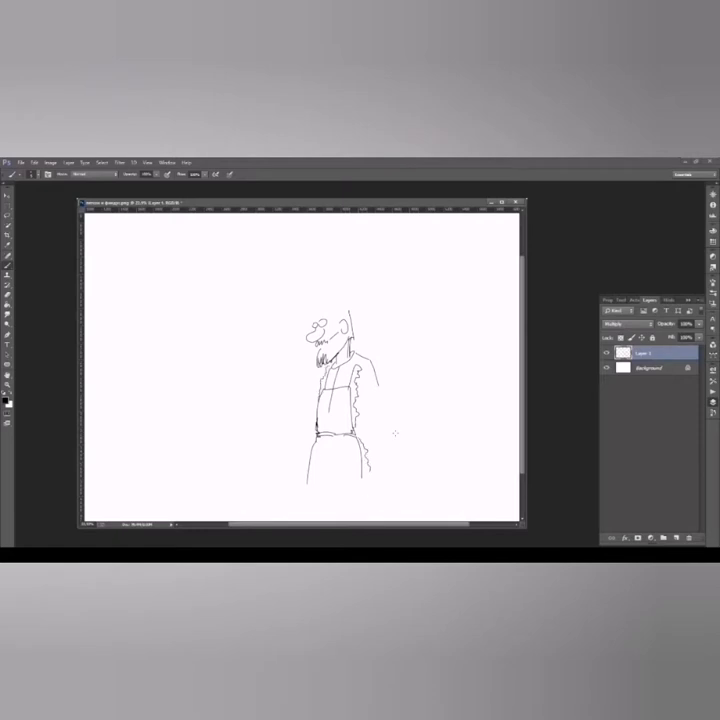
mouse_move(312, 382)
mouse_down()
mouse_move(314, 436)
mouse_move(280, 430)
mouse_move(281, 441)
mouse_move(225, 402)
mouse_move(215, 418)
mouse_up()
drag(262, 384, 272, 394)
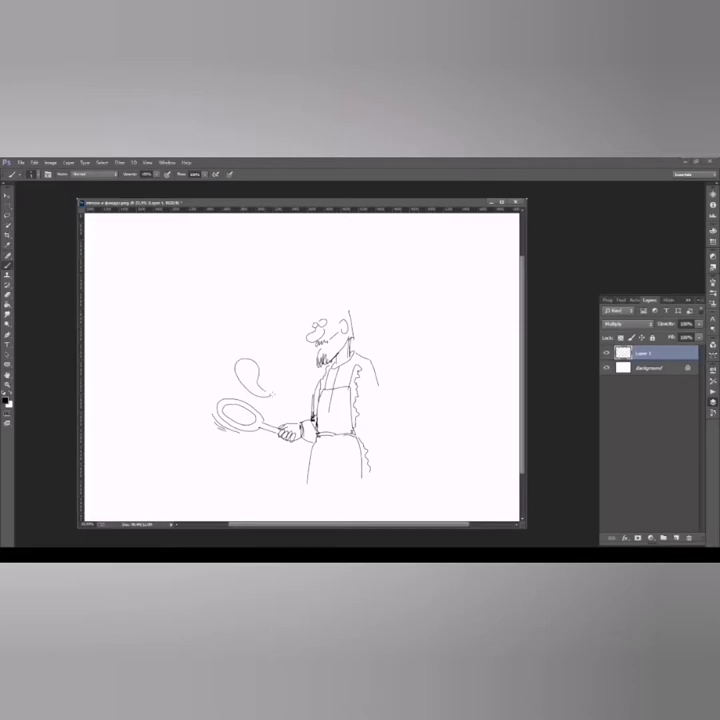
drag(236, 368, 229, 386)
Step: Darken the beard, shape the right side and apron-tie loop, and draw a hat
drag(318, 348, 320, 370)
drag(378, 364, 382, 423)
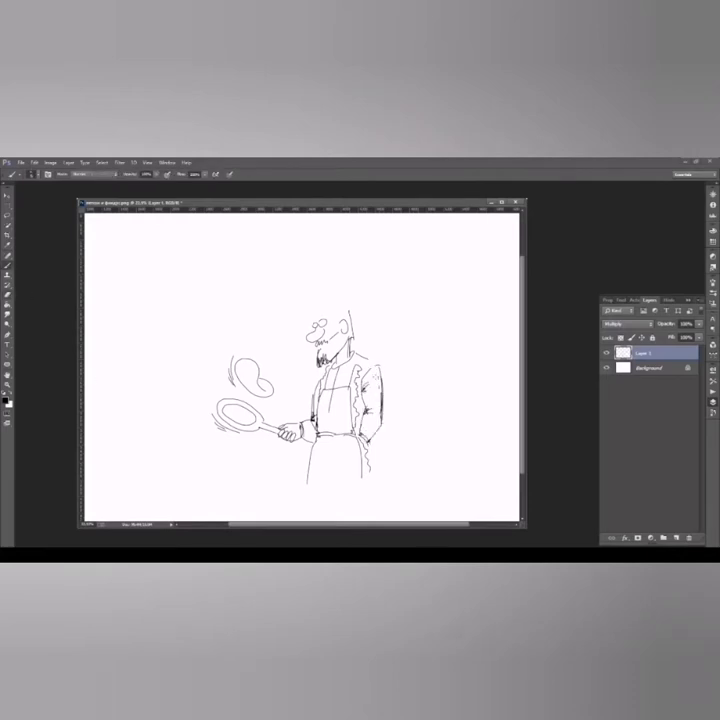
drag(382, 432, 385, 494)
drag(384, 426, 390, 450)
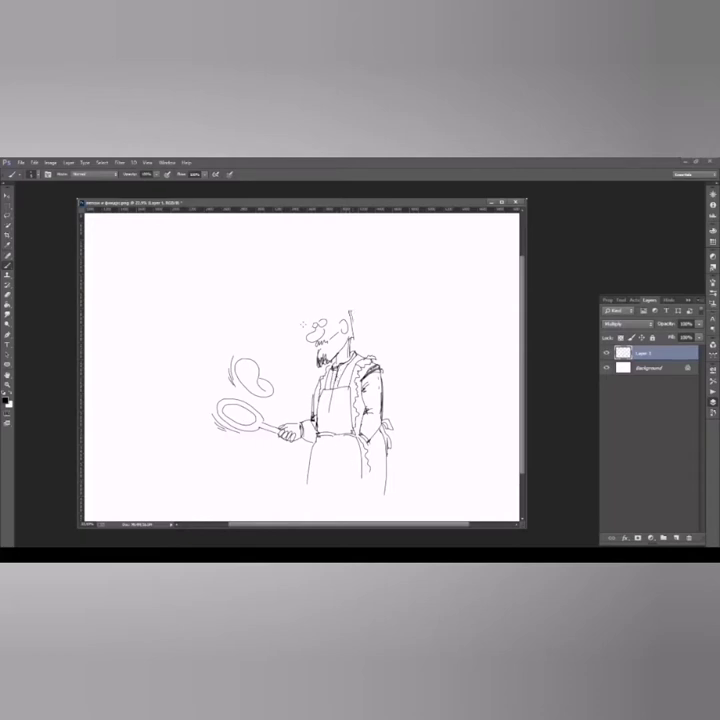
mouse_move(296, 320)
mouse_down()
mouse_move(360, 312)
mouse_move(350, 298)
mouse_move(355, 302)
mouse_up()
mouse_move(310, 300)
mouse_down()
mouse_move(348, 296)
mouse_move(346, 284)
mouse_up()
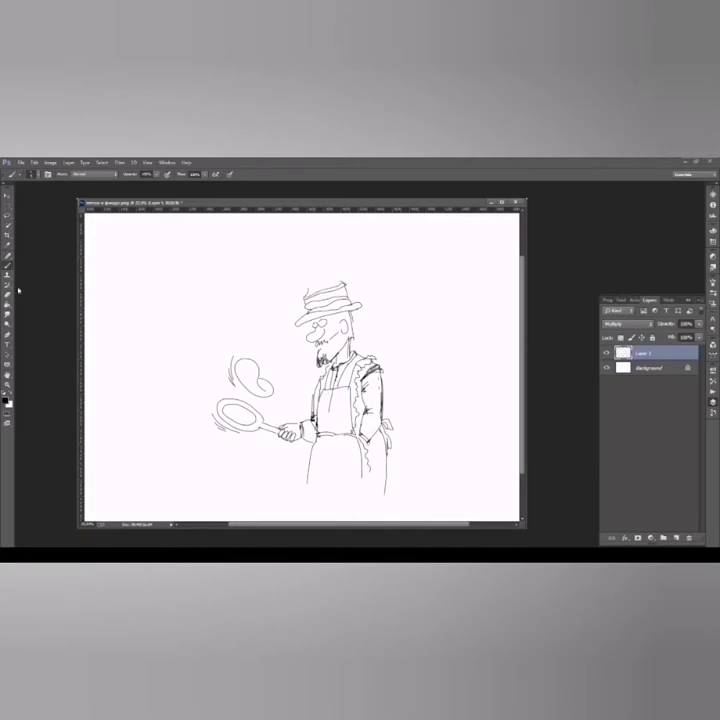
Step: Step back through the recent hat strokes in the History panel
click(662, 299)
click(667, 333)
click(640, 513)
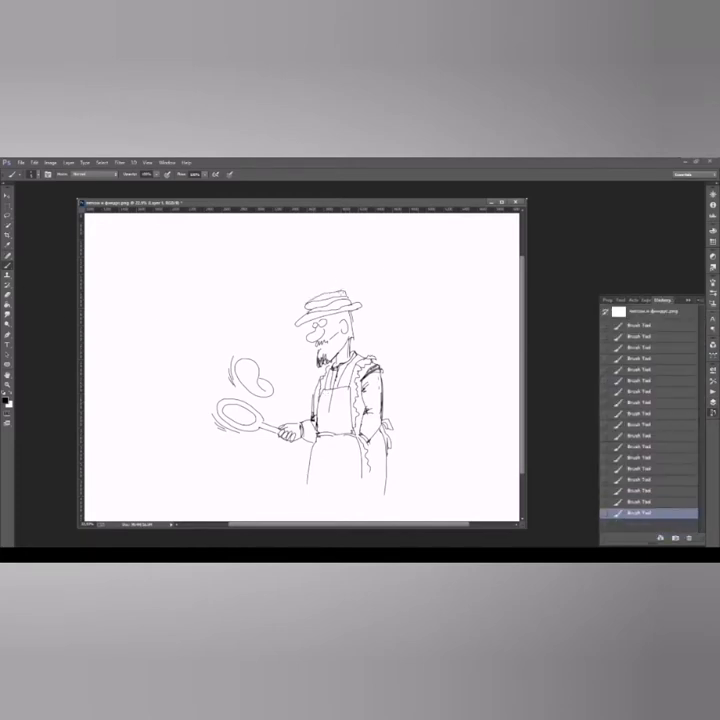
Step: Lasso the hat, transform it, nudge it upward and deselect
key(l)
drag(372, 298, 288, 328)
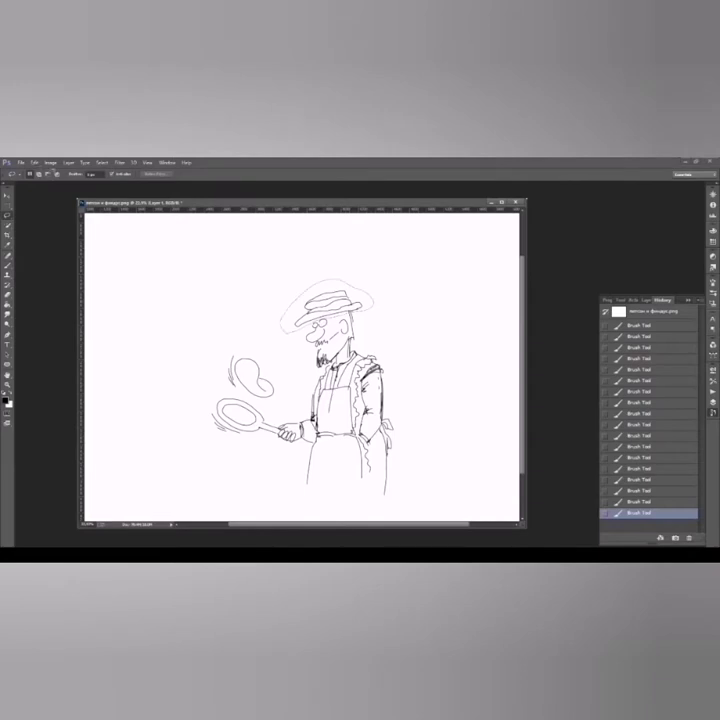
key(ctrl+t)
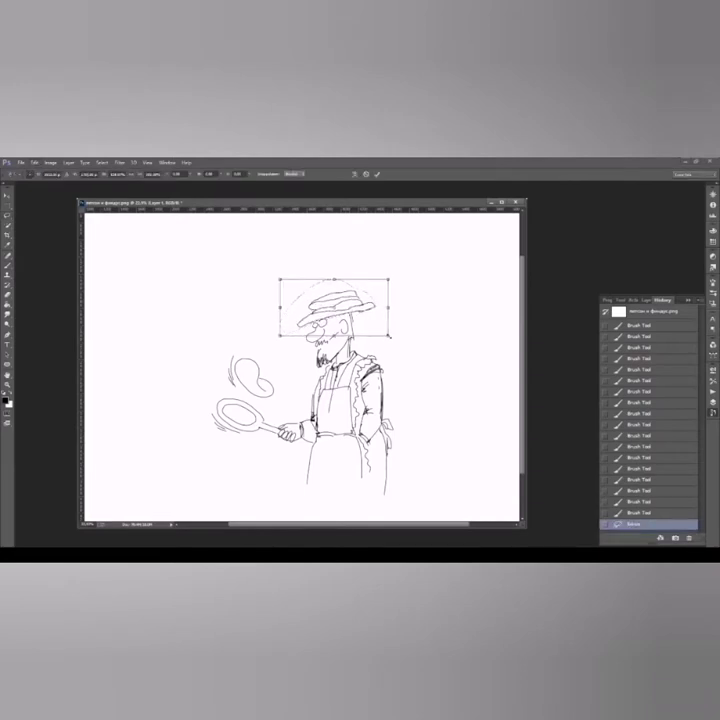
click(377, 174)
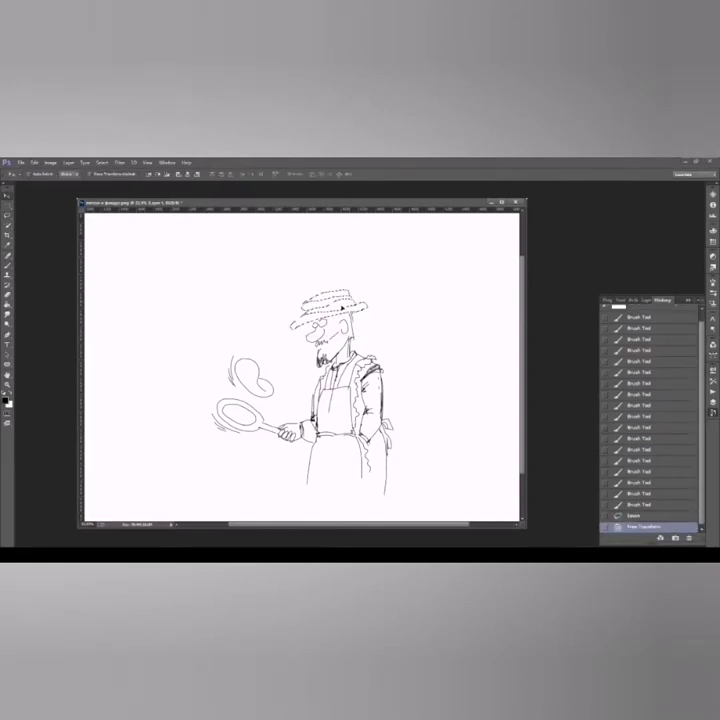
key(Up)
key(ctrl+d)
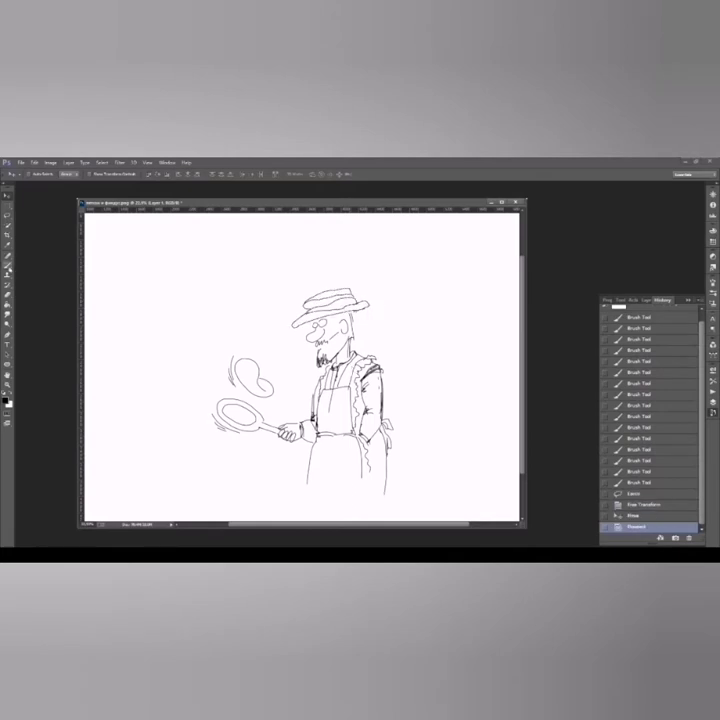
Step: Revert to before the hat and redraw it with a wide brim and banded crown
key(b)
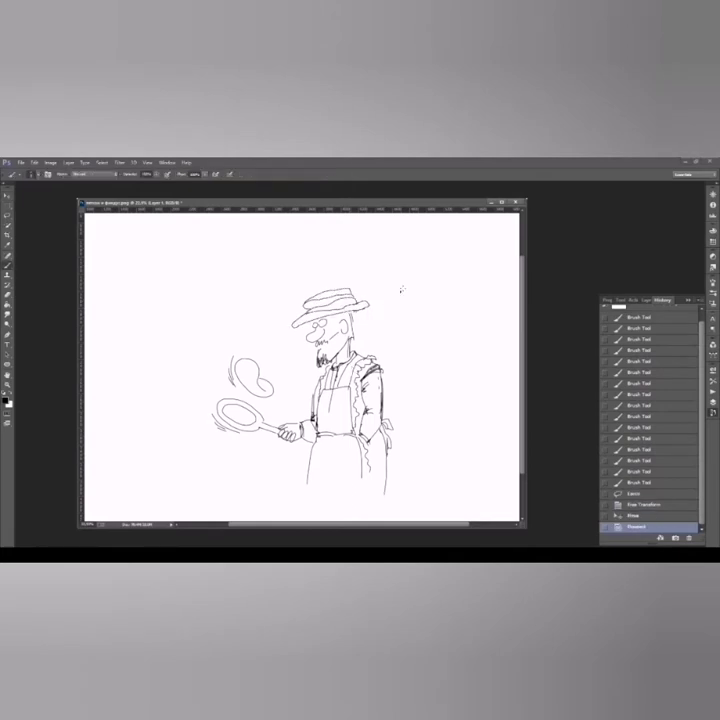
drag(362, 298, 425, 300)
click(638, 350)
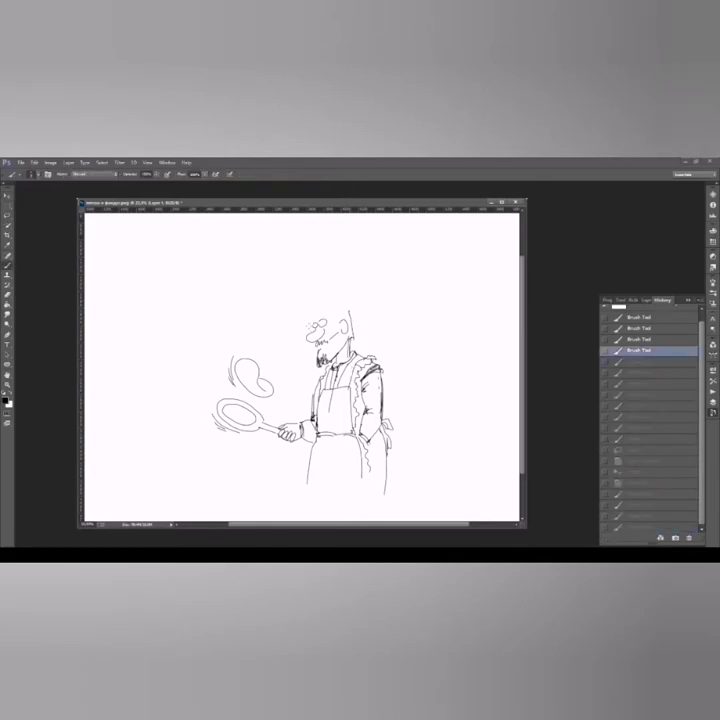
mouse_move(290, 318)
mouse_down()
mouse_move(355, 302)
mouse_move(345, 312)
mouse_move(345, 300)
mouse_move(375, 297)
mouse_up()
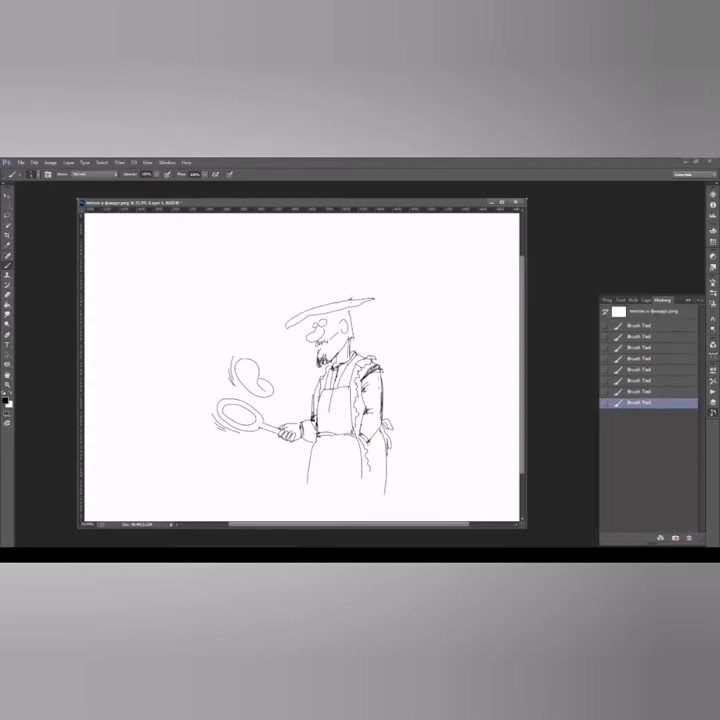
mouse_move(305, 296)
mouse_down()
mouse_move(345, 293)
mouse_move(345, 281)
mouse_up()
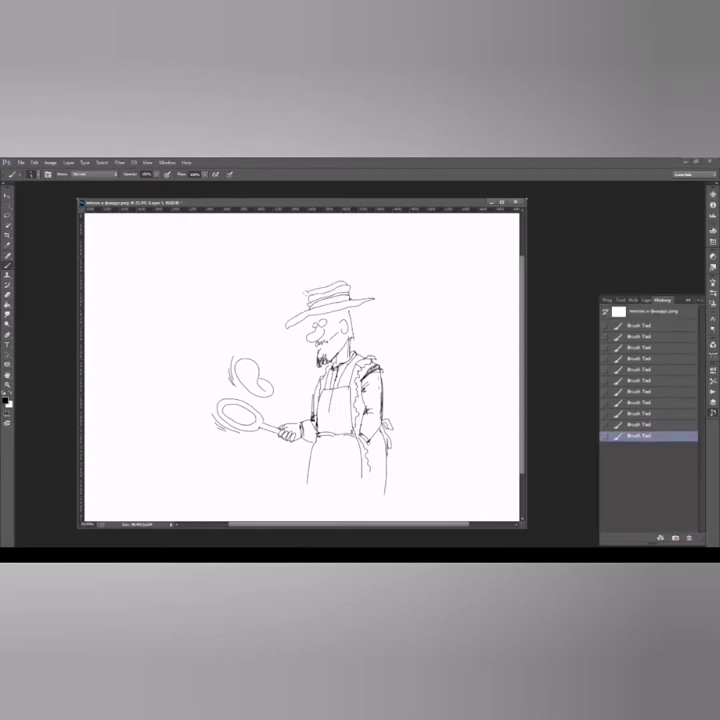
Step: Lasso the new hat, nudge it up, deselect, and darken the back of the head
key(l)
drag(300, 290, 338, 298)
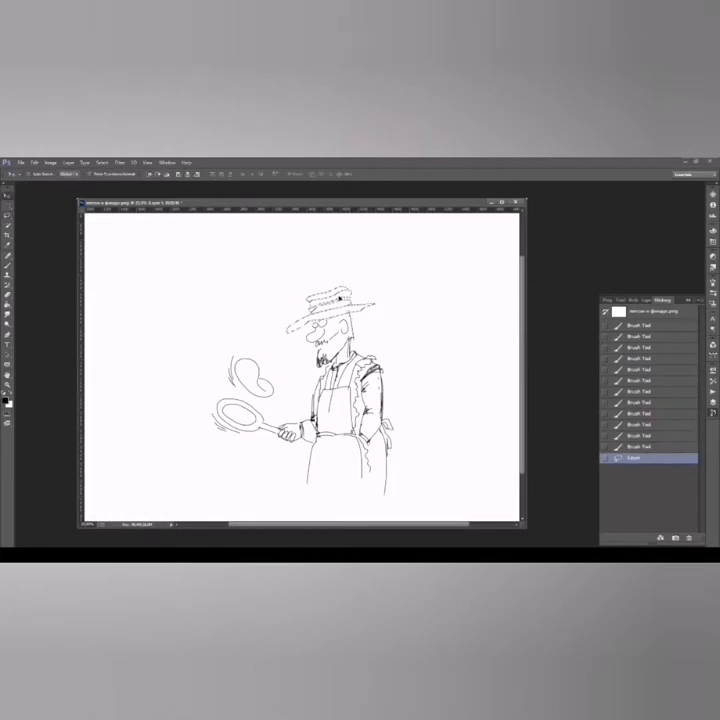
key(Up)
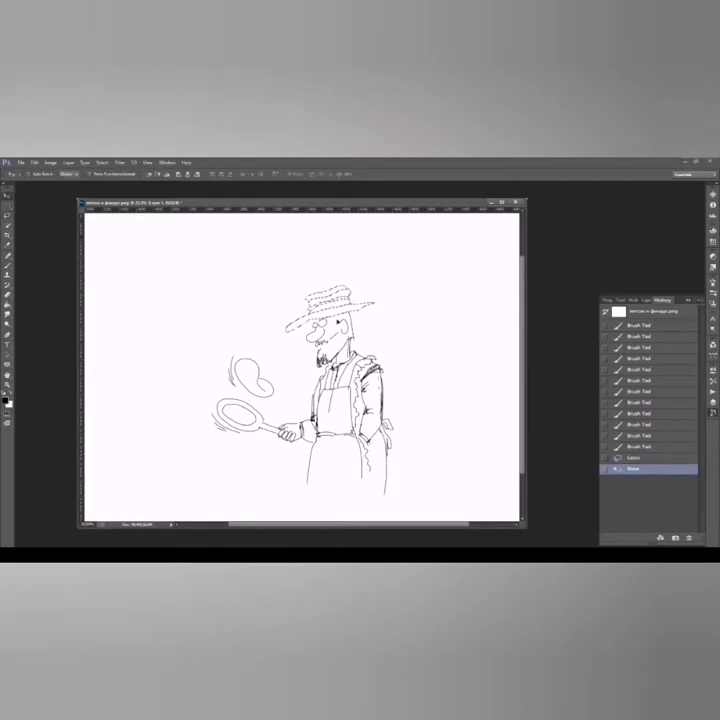
key(ctrl+d)
key(b)
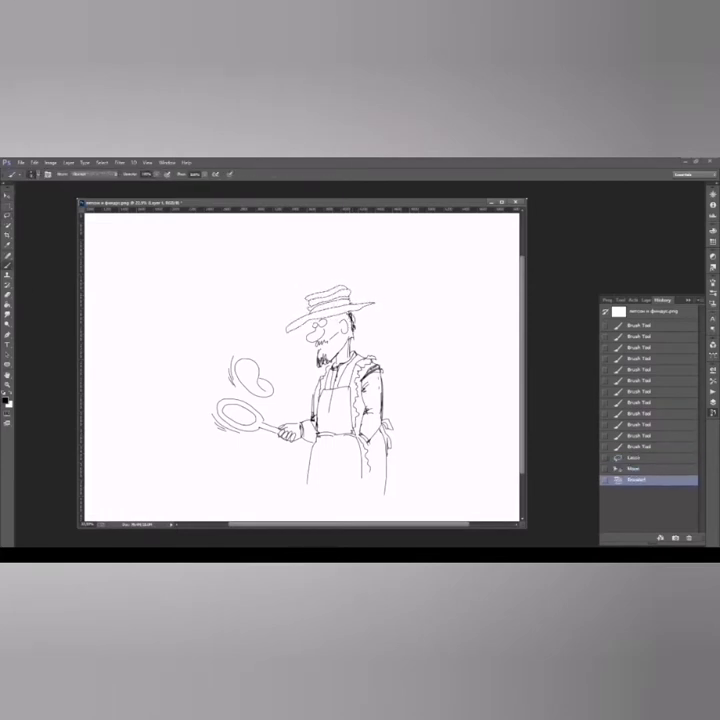
mouse_move(350, 316)
mouse_down()
mouse_move(349, 338)
mouse_move(320, 360)
mouse_move(328, 358)
mouse_up()
Step: Touch up the hat lines and draw a pointed tip rising from the hat
key(e)
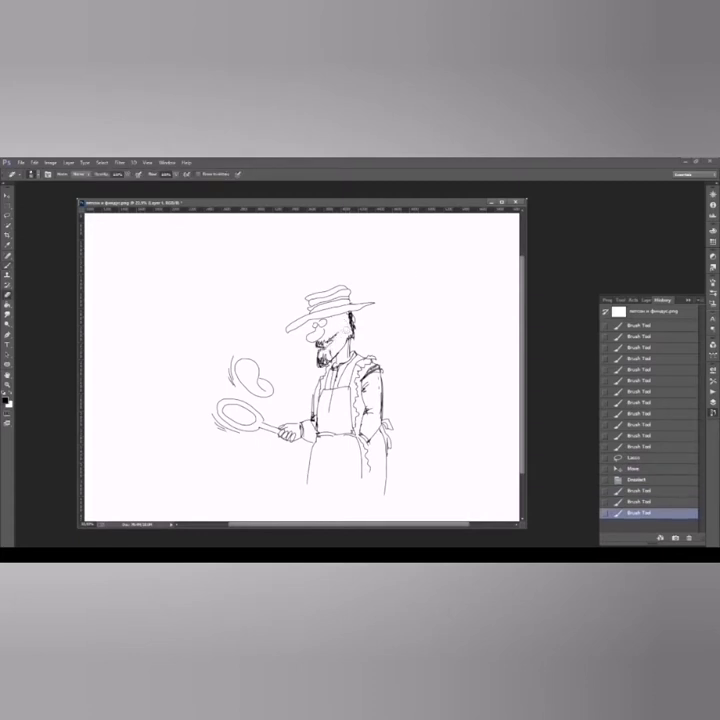
key(b)
drag(308, 292, 312, 300)
drag(356, 290, 366, 291)
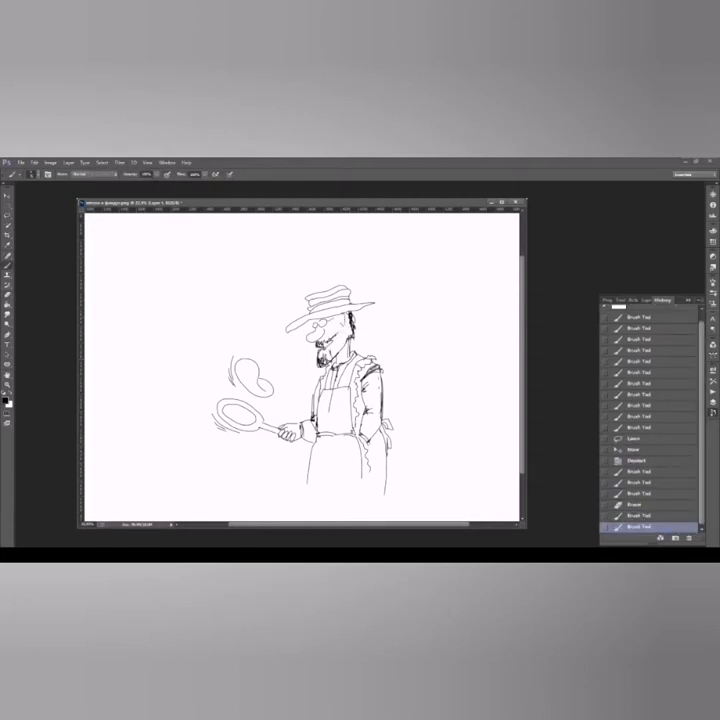
mouse_move(308, 276)
mouse_down()
mouse_move(331, 306)
mouse_move(336, 289)
mouse_up()
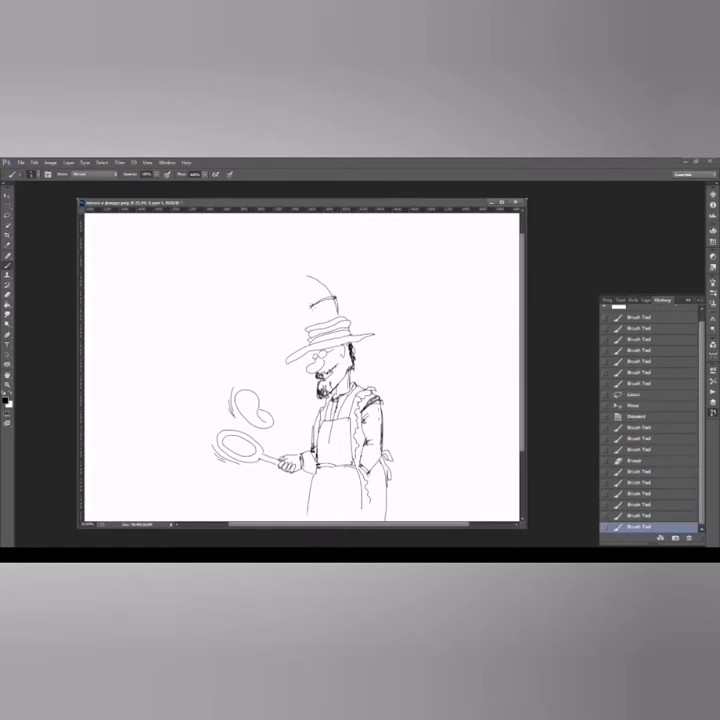
Step: Sketch the cat holding a sack on the hat and erase part of the tip loop
mouse_move(310, 340)
mouse_down()
mouse_move(345, 336)
mouse_move(338, 308)
mouse_move(338, 318)
mouse_move(379, 295)
mouse_up()
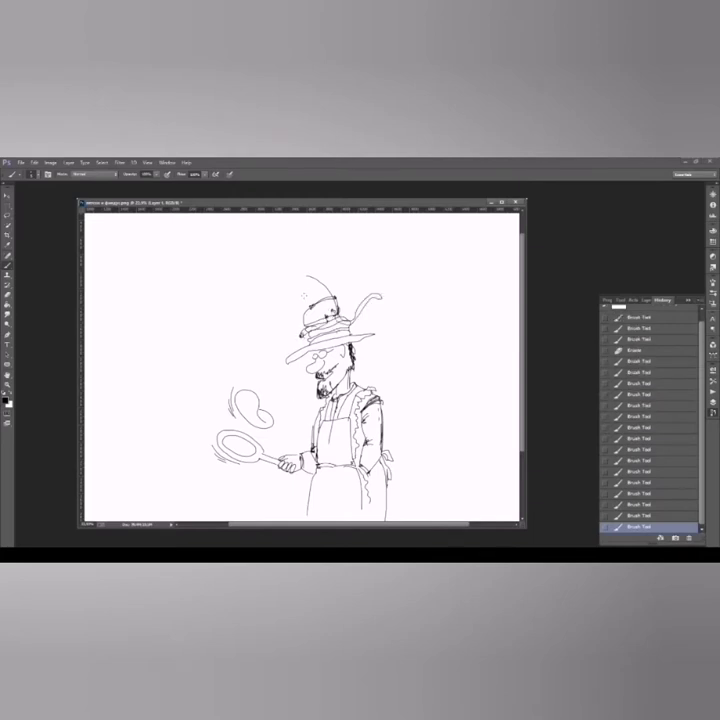
mouse_move(304, 296)
mouse_down()
mouse_move(310, 288)
mouse_move(269, 285)
mouse_up()
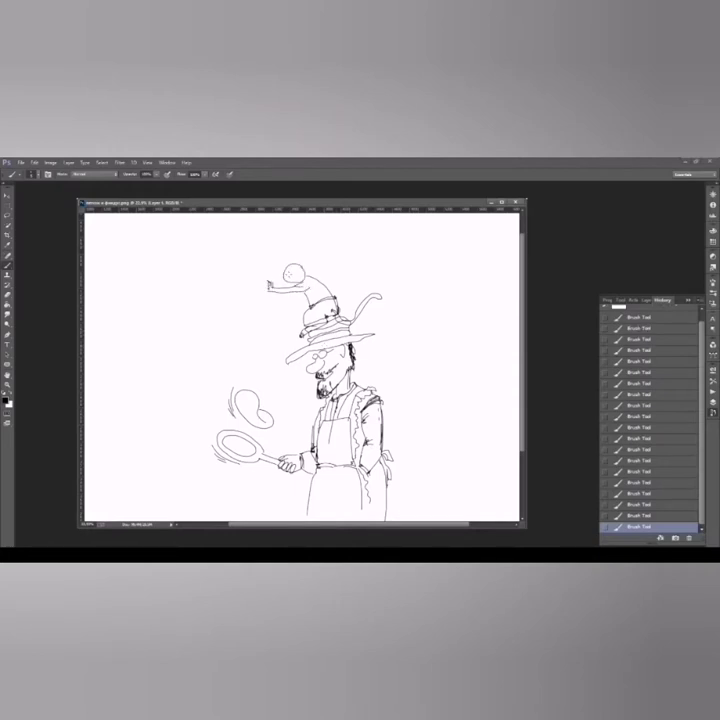
key(e)
key(b)
mouse_move(286, 268)
mouse_down()
mouse_move(294, 273)
mouse_move(298, 266)
mouse_move(302, 280)
mouse_move(268, 285)
mouse_move(293, 272)
mouse_move(288, 260)
mouse_move(298, 268)
mouse_move(268, 274)
mouse_move(279, 296)
mouse_up()
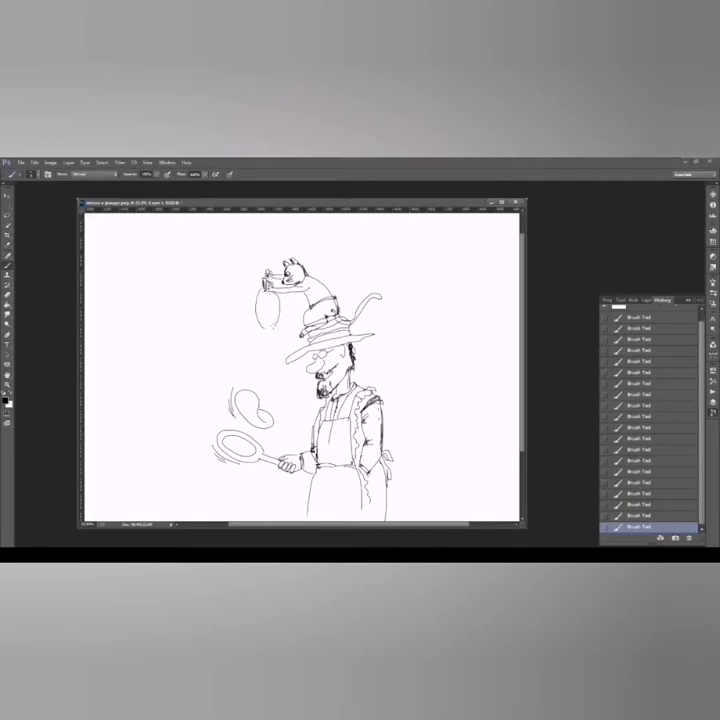
Step: Draw a long clothesline hung with three pegged pear shapes, and stripe the cat's body
drag(137, 291, 499, 297)
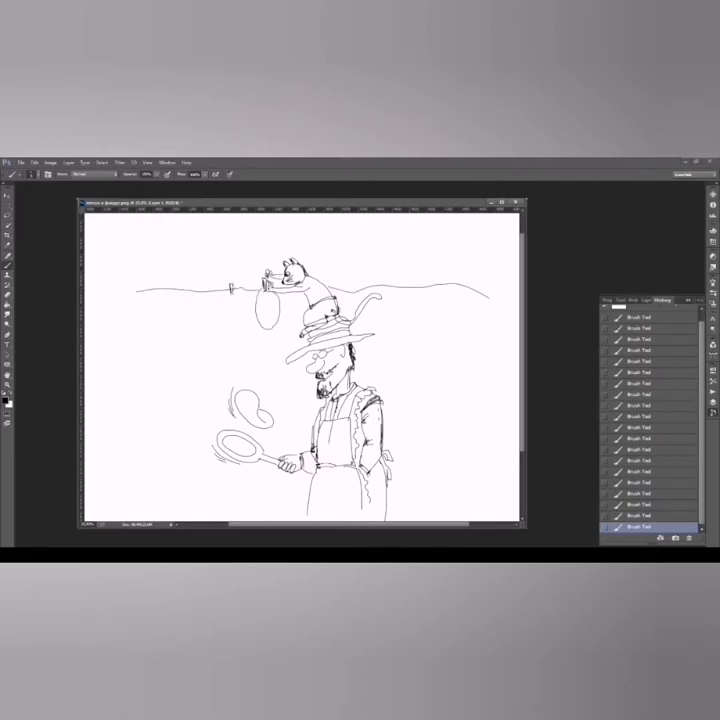
drag(231, 293, 201, 292)
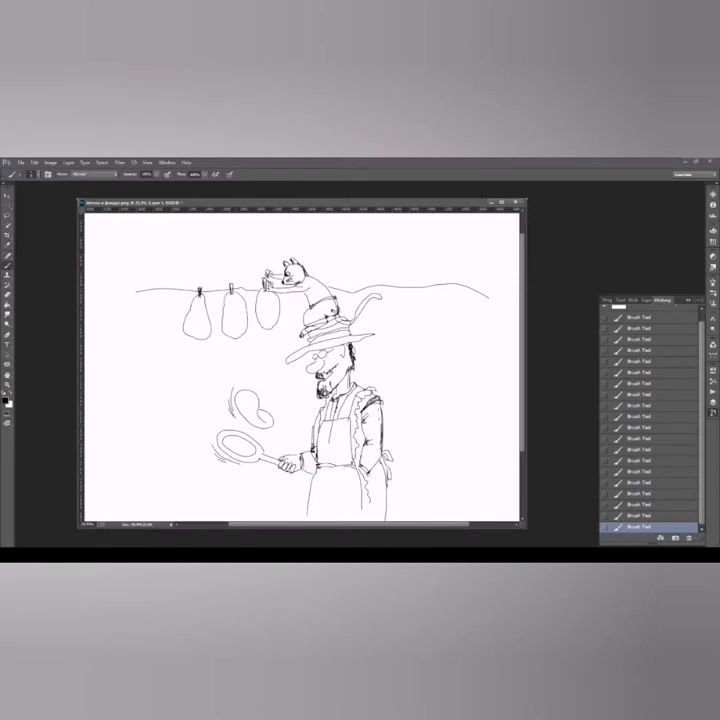
drag(263, 278, 265, 291)
drag(307, 279, 317, 285)
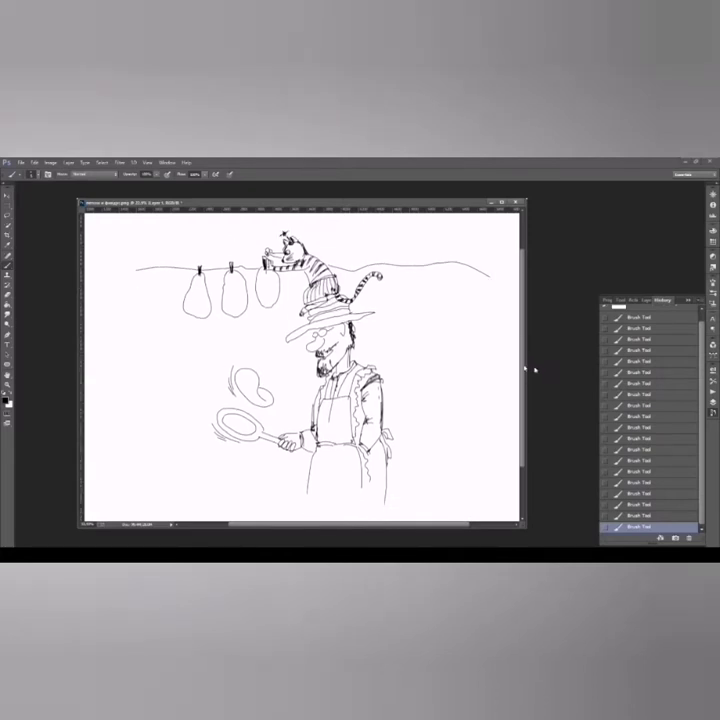
Step: Lasso the cook, pancake and pan, rescale them with Free Transform, and deselect
key(l)
mouse_move(307, 373)
mouse_down()
mouse_move(205, 443)
mouse_move(300, 372)
mouse_up()
key(ctrl+t)
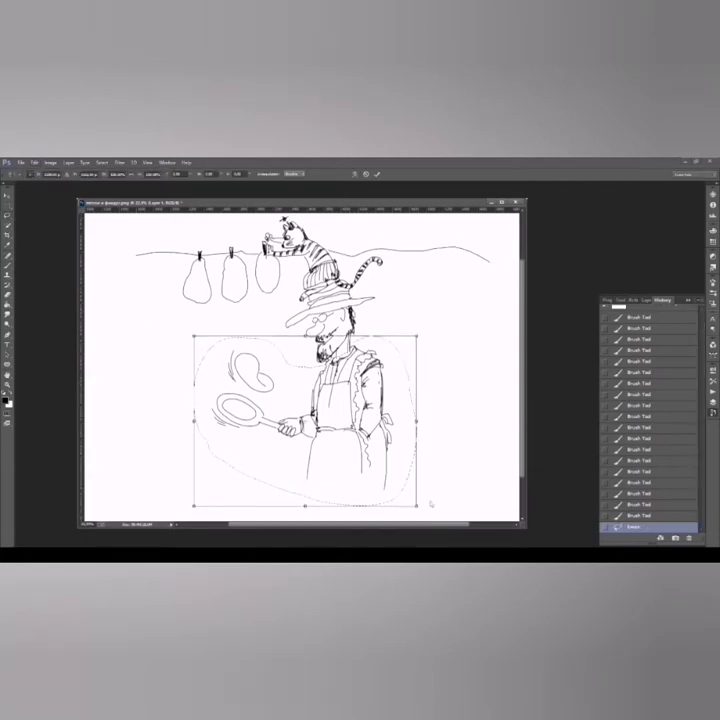
drag(193, 515, 182, 514)
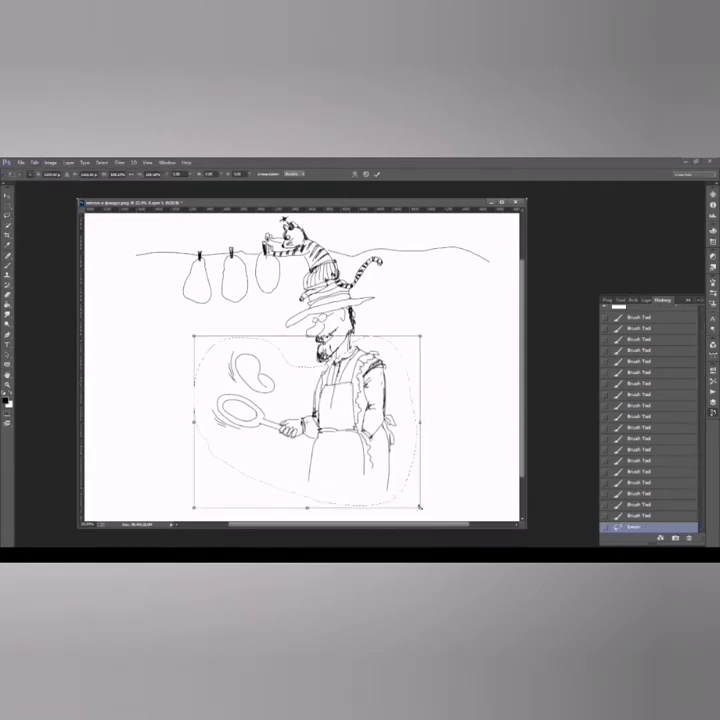
click(377, 174)
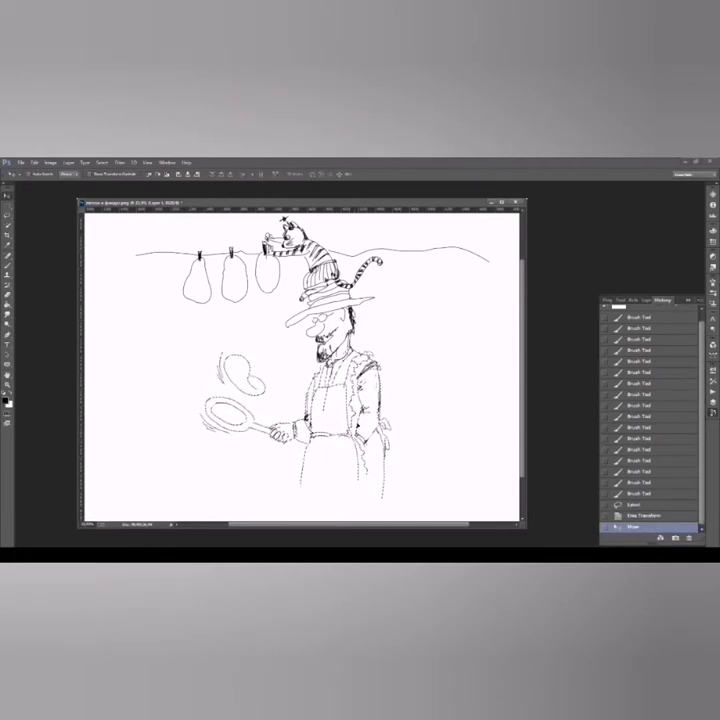
key(ctrl+d)
key(b)
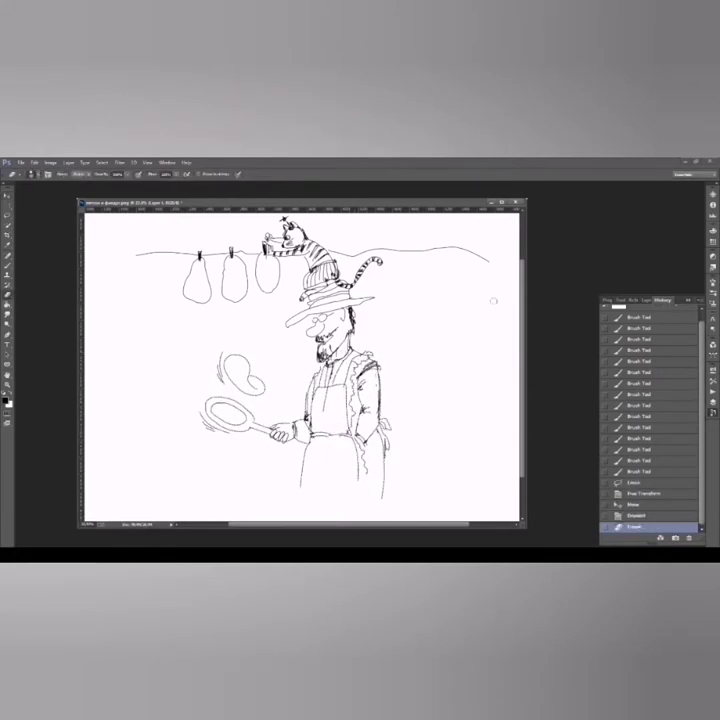
Step: Zoom out, lasso the cook and pan again, and apply a transform
click(10, 386)
alt+click(511, 360)
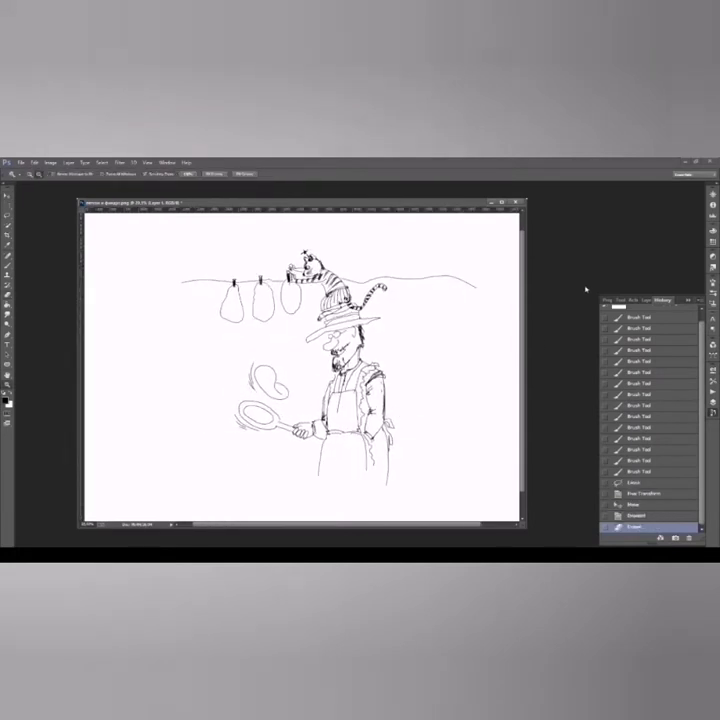
key(l)
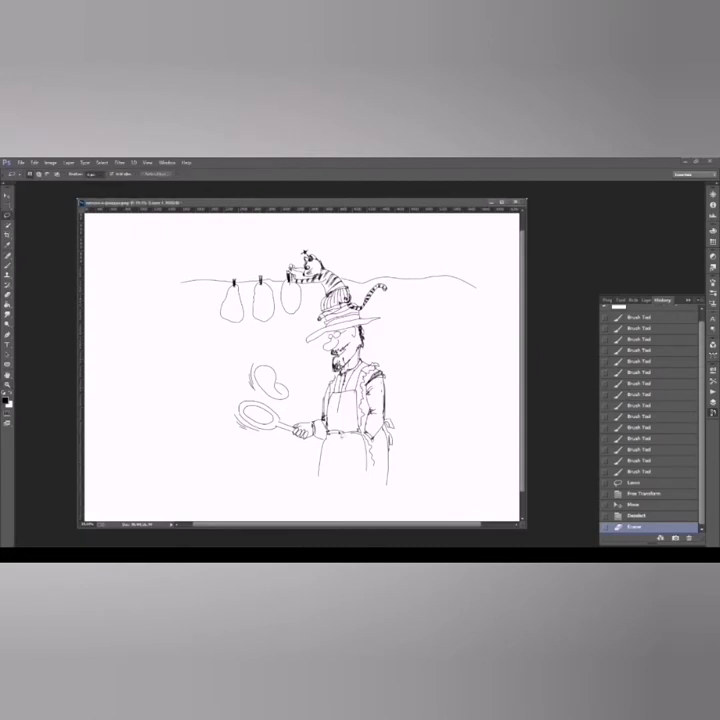
drag(240, 350, 380, 355)
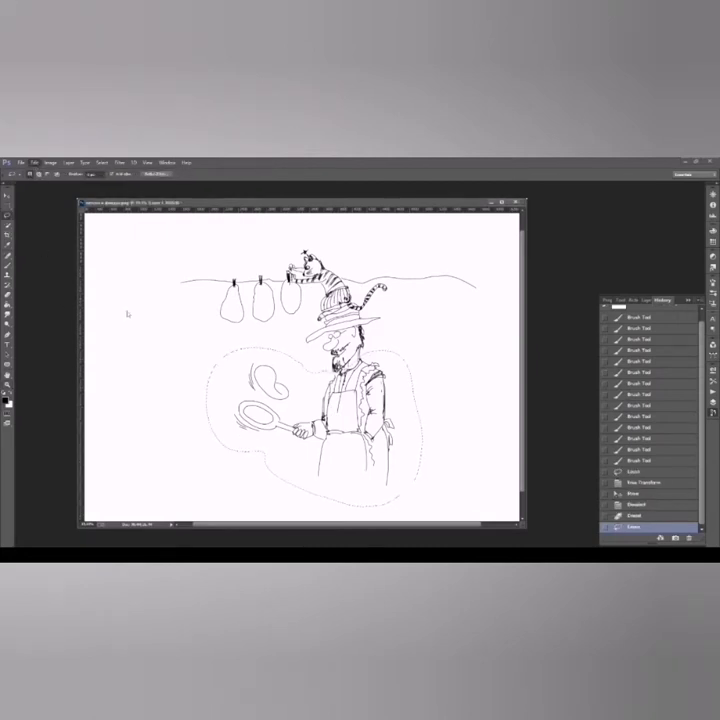
key(ctrl+t)
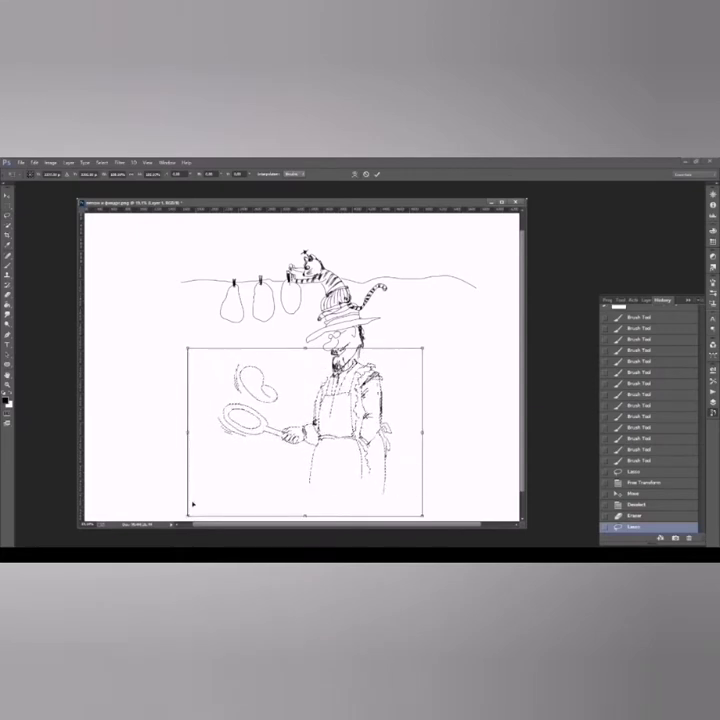
key(Return)
Step: Transform the cook and pan once more, deselect, and add an empty Layer 2 above Layer 1
key(v)
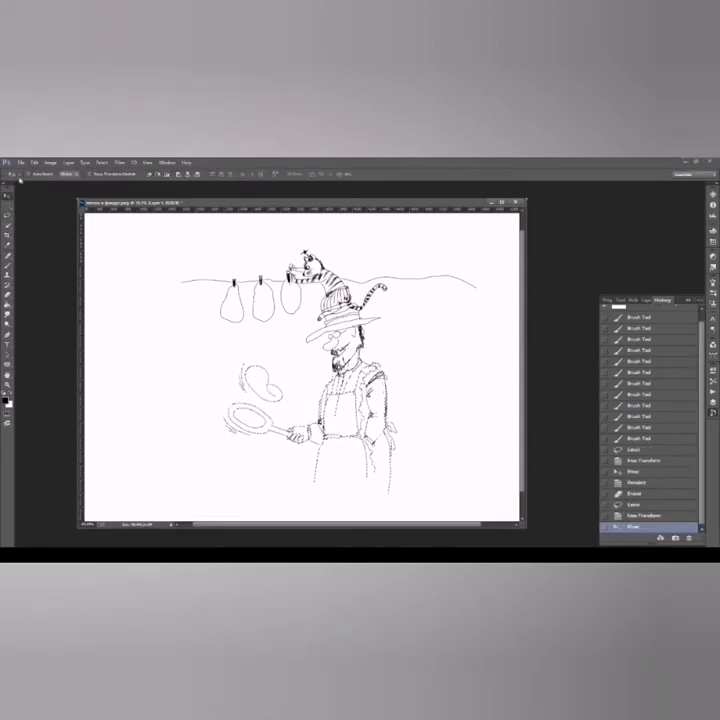
key(ctrl+t)
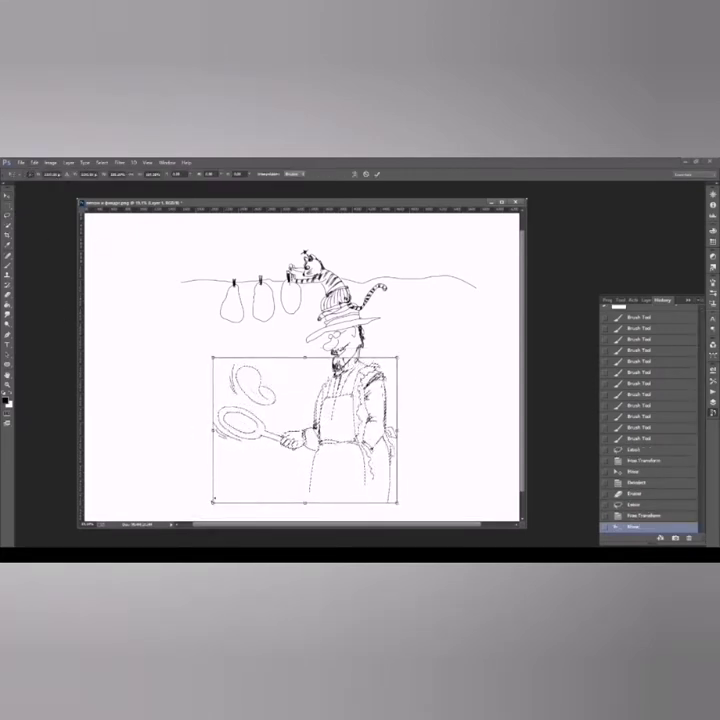
key(Return)
key(ctrl+d)
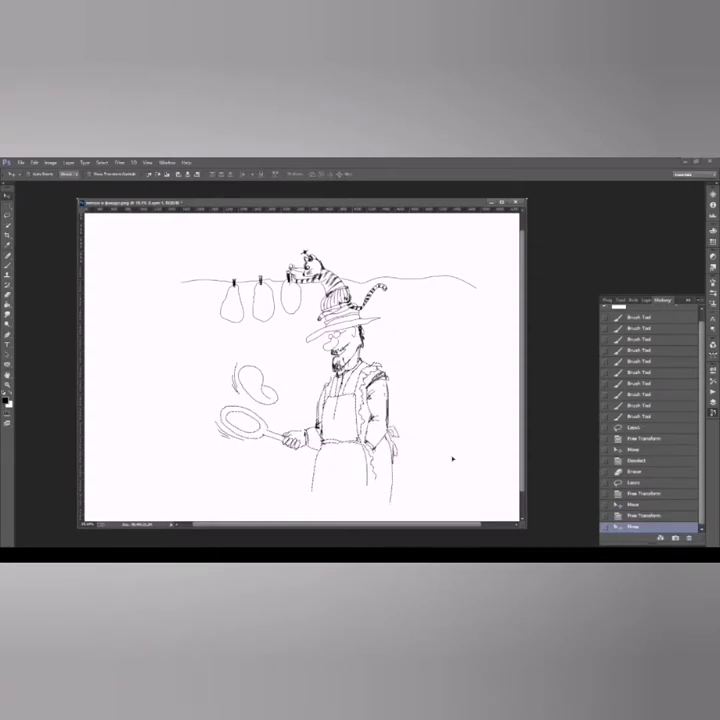
key(F7)
key(ctrl+shift+alt+n)
Step: Set Layer 2 to Multiply and choose a pale peach foreground colour
key(shift+alt+m)
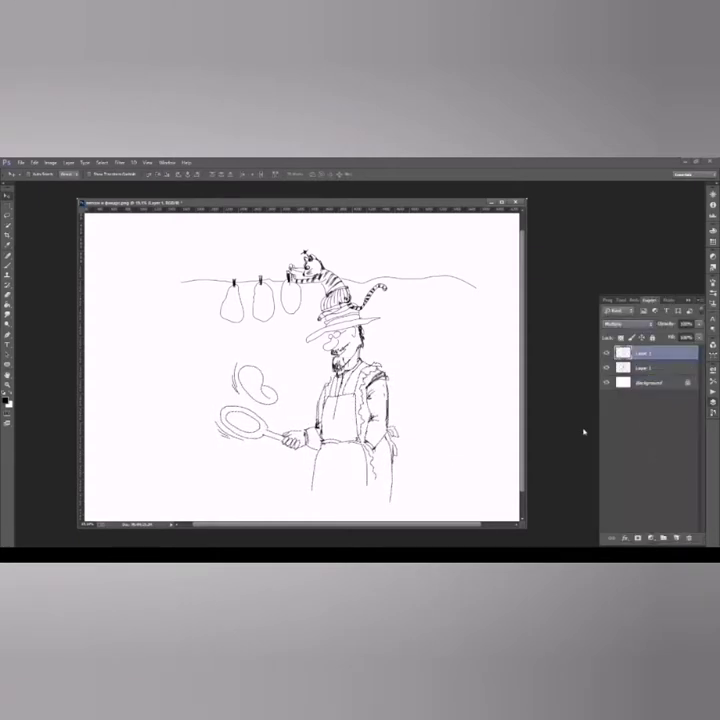
key(i)
click(6, 399)
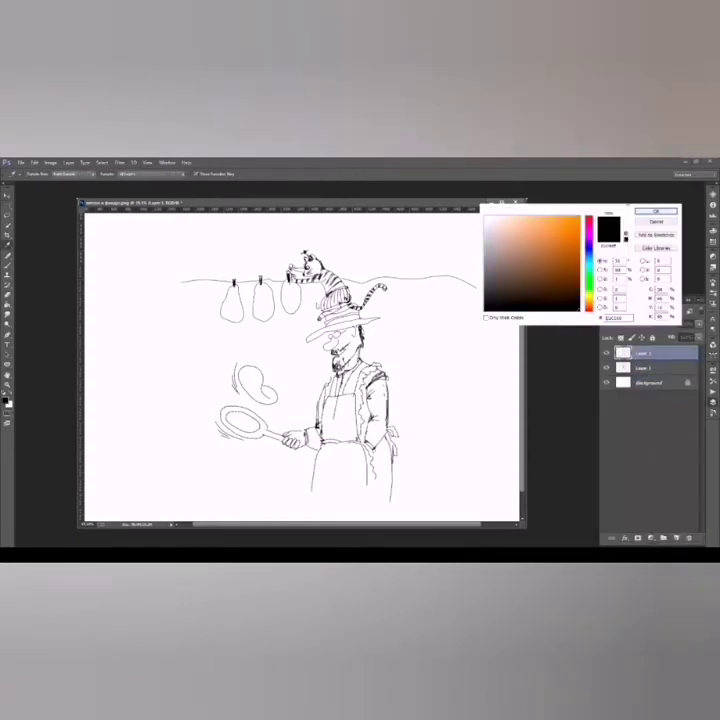
click(539, 222)
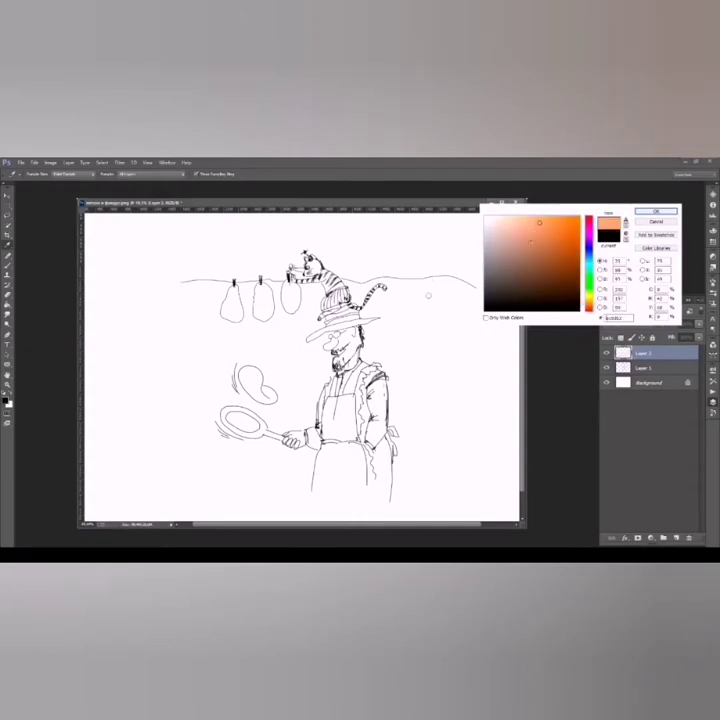
click(519, 218)
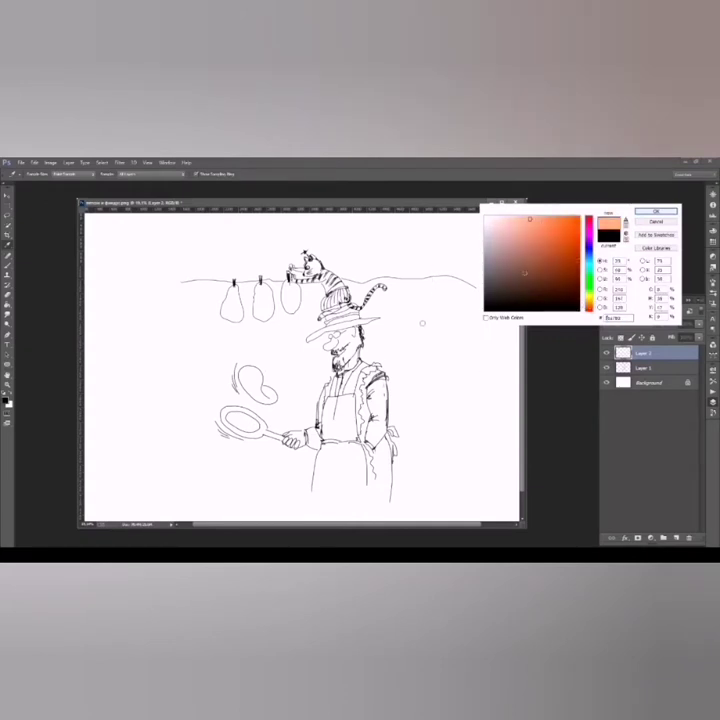
click(656, 211)
Step: Paint peach skin tone onto the cook's face with the Brush
key(b)
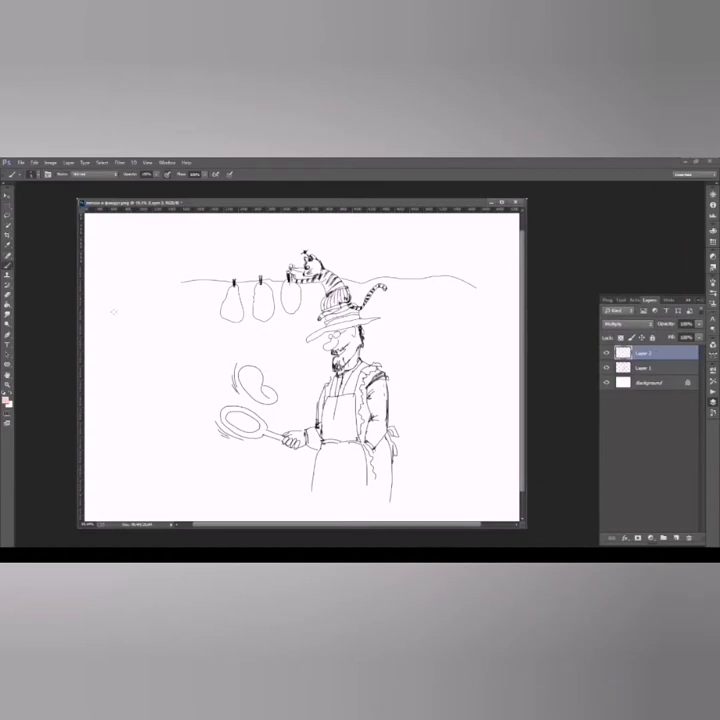
key(F5)
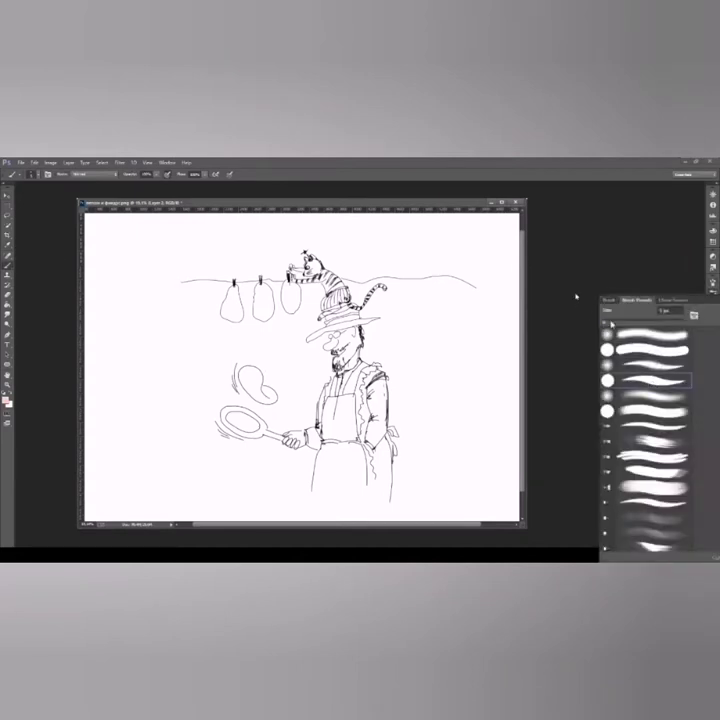
key(F5)
key(F7)
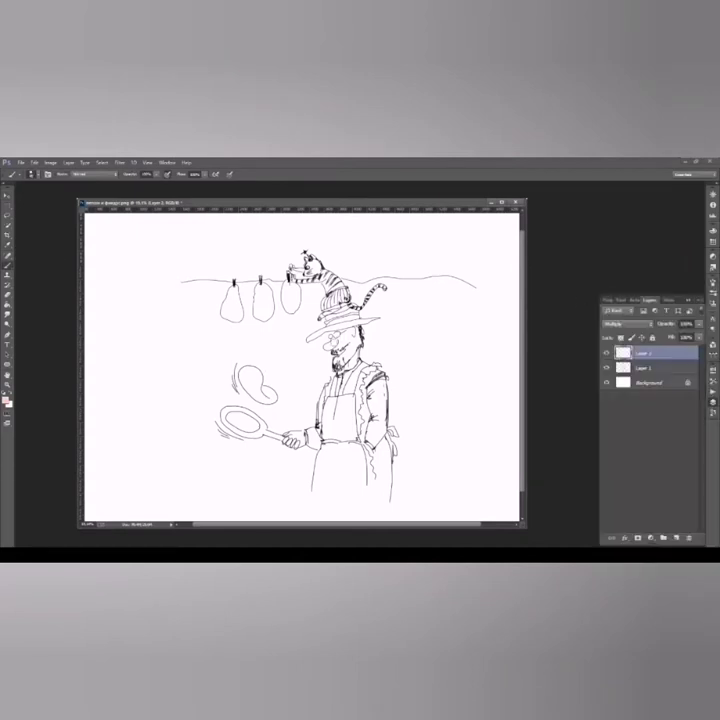
drag(333, 350, 350, 362)
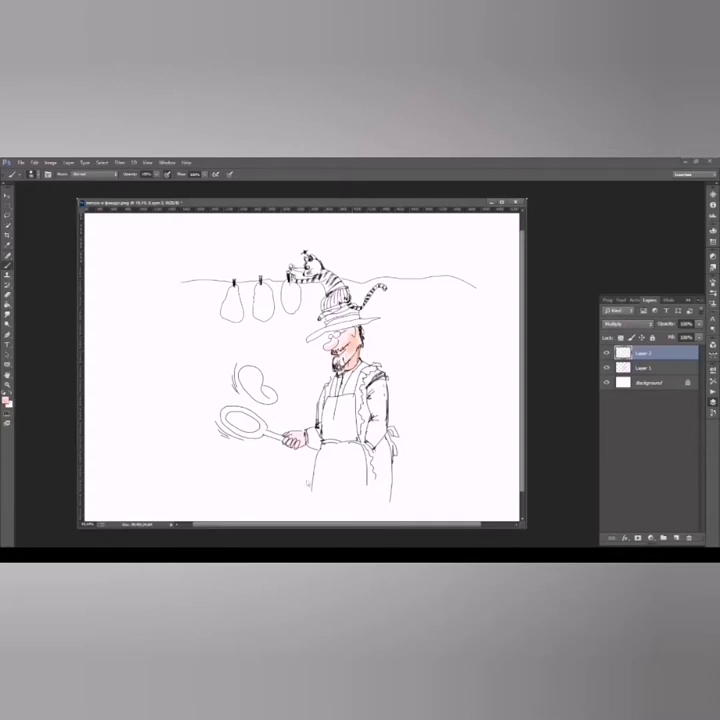
Step: Revisit the foreground Color Picker to adjust the skin tone
click(7, 399)
click(657, 215)
click(7, 399)
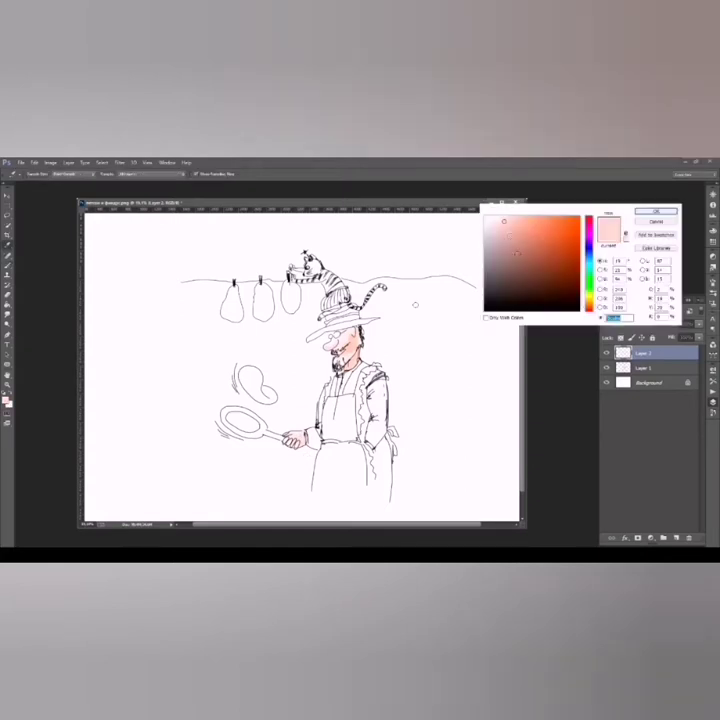
click(657, 215)
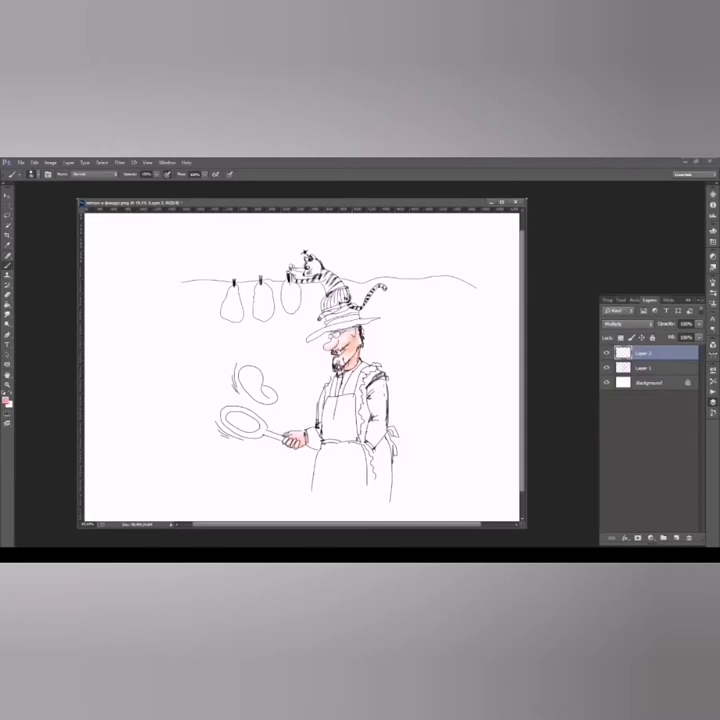
click(6, 398)
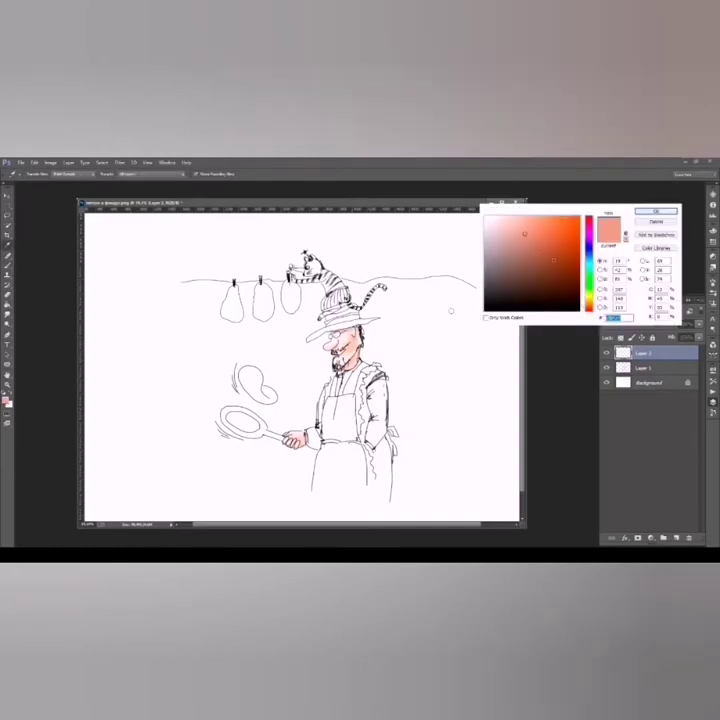
Step: Set the foreground to hex 8e5a22 and paint the cat on the hat
text(8e5a22)
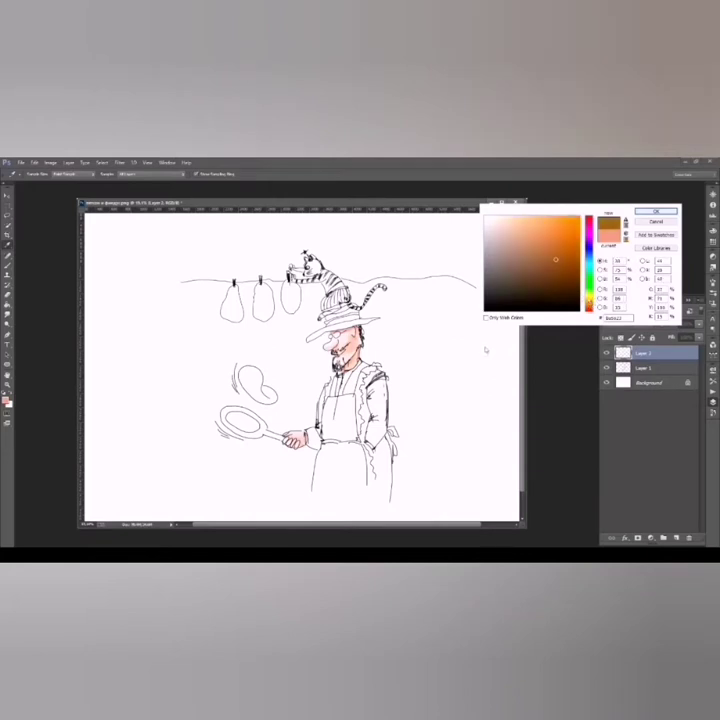
key(Return)
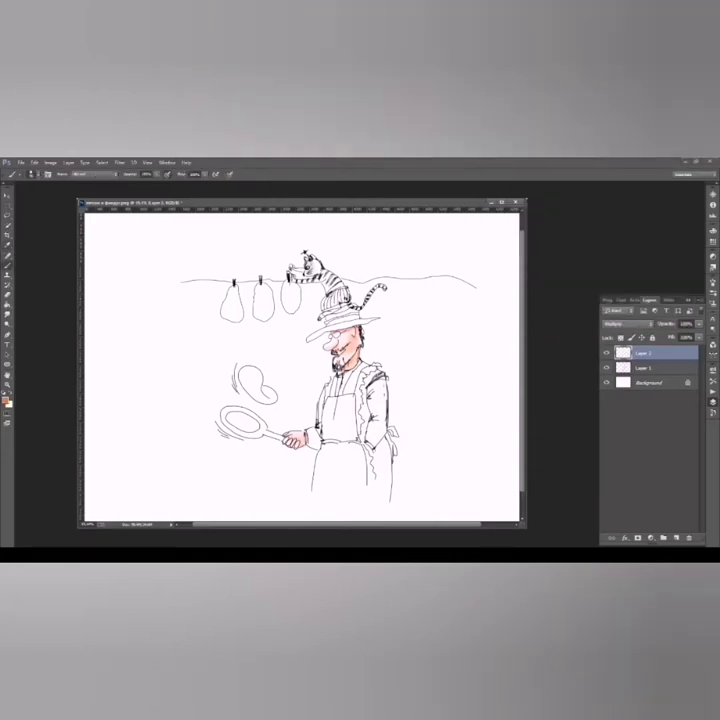
mouse_move(318, 274)
mouse_down()
mouse_move(334, 292)
mouse_move(324, 276)
mouse_up()
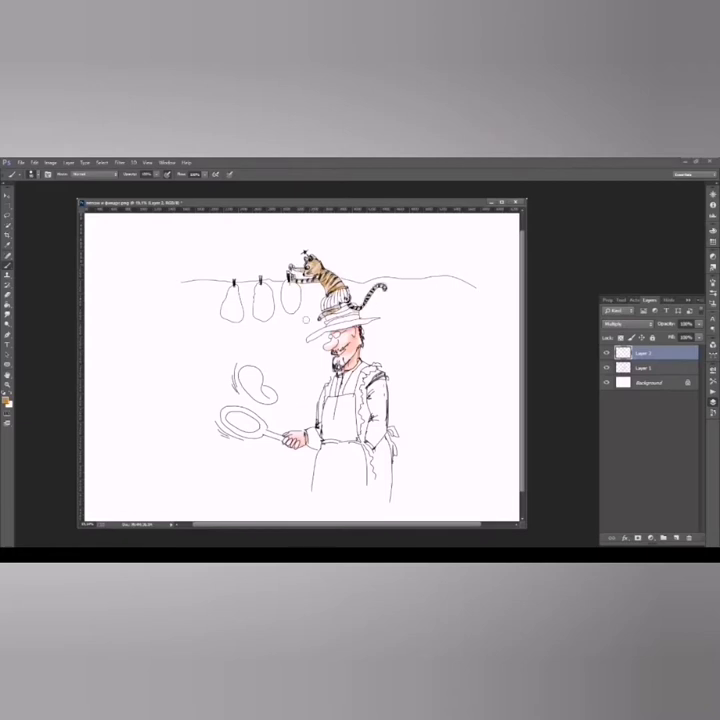
Step: Pick a green foreground and paint the hat band green
click(7, 400)
click(591, 279)
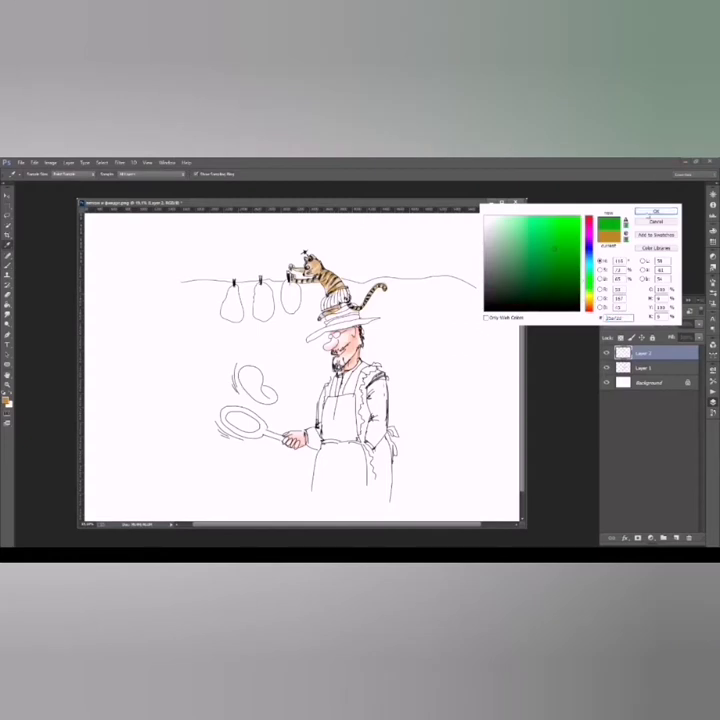
click(654, 211)
mouse_move(322, 300)
mouse_down()
mouse_move(350, 300)
mouse_move(337, 278)
mouse_up()
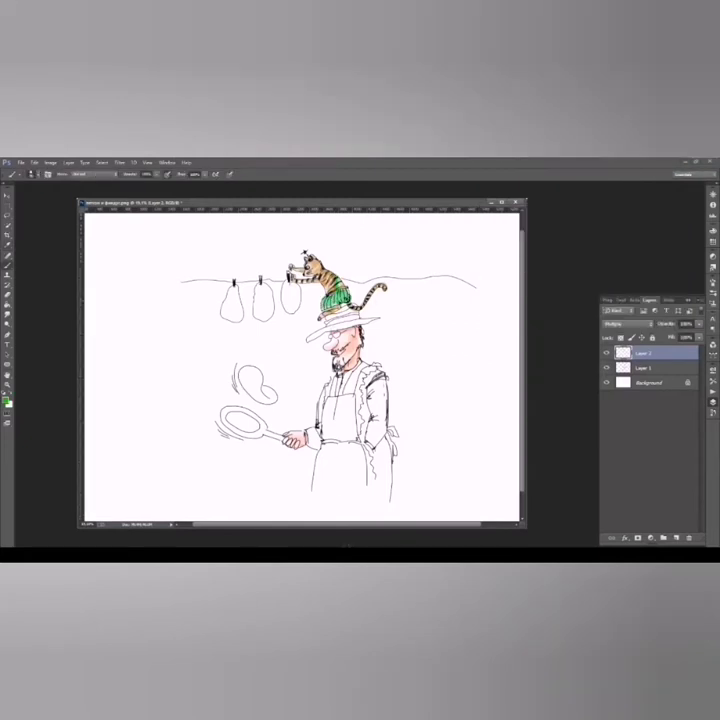
Step: Switch the foreground to an orange-brown and choose the soft round brush preset
click(7, 401)
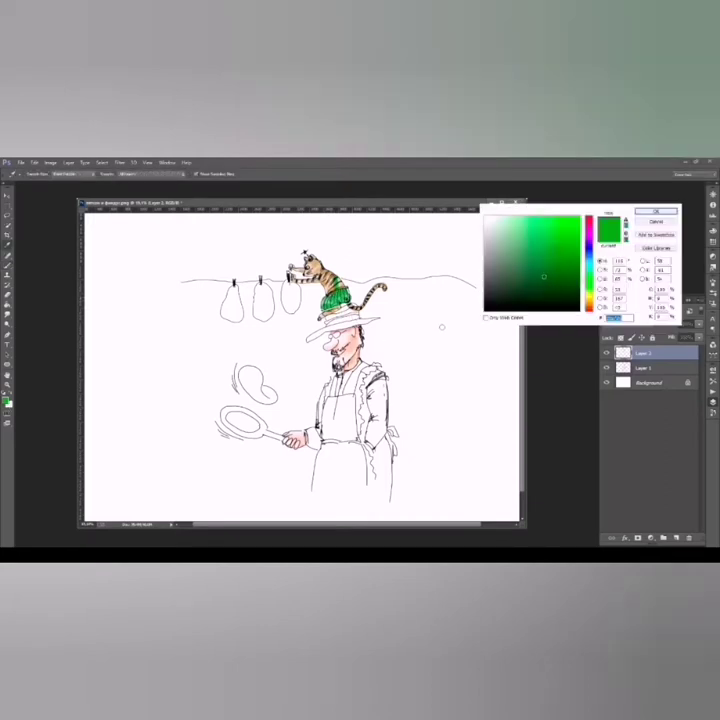
key(Return)
key(F5)
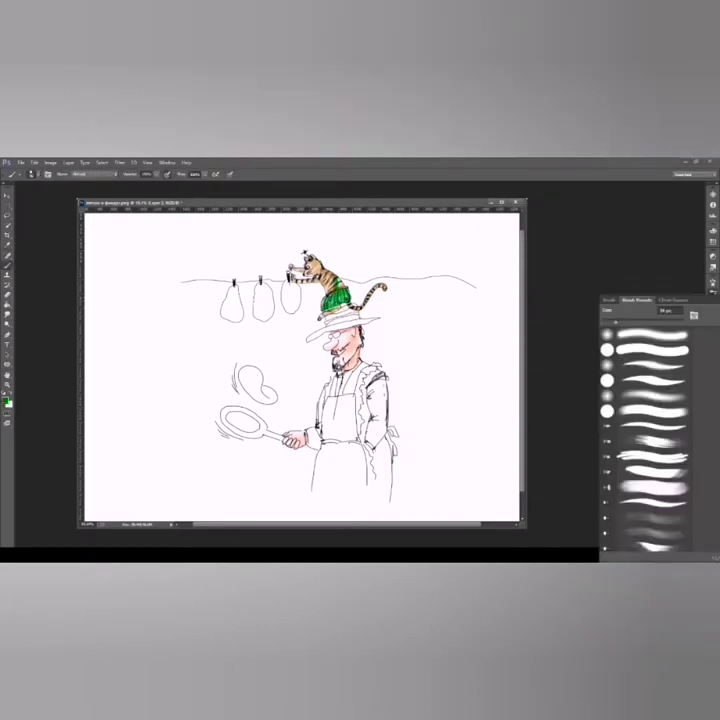
click(7, 401)
click(587, 228)
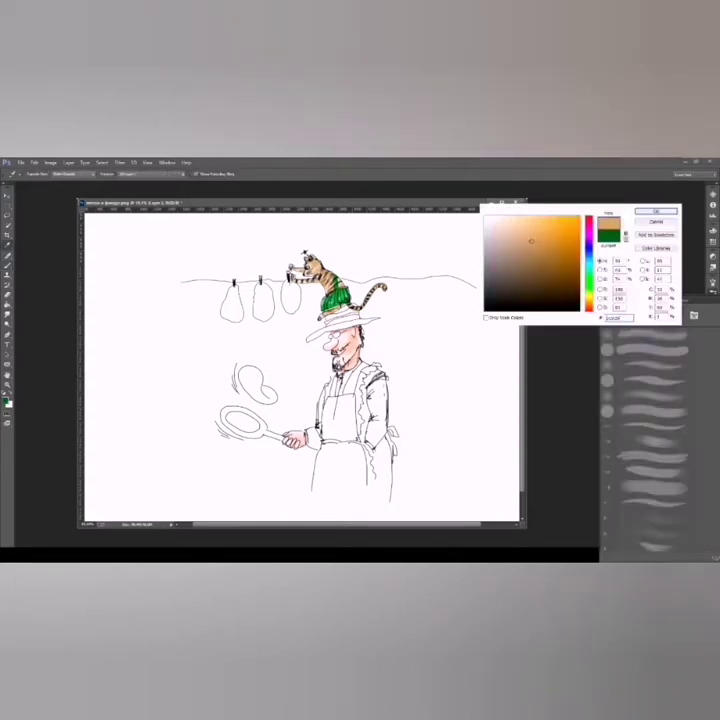
key(Return)
click(650, 380)
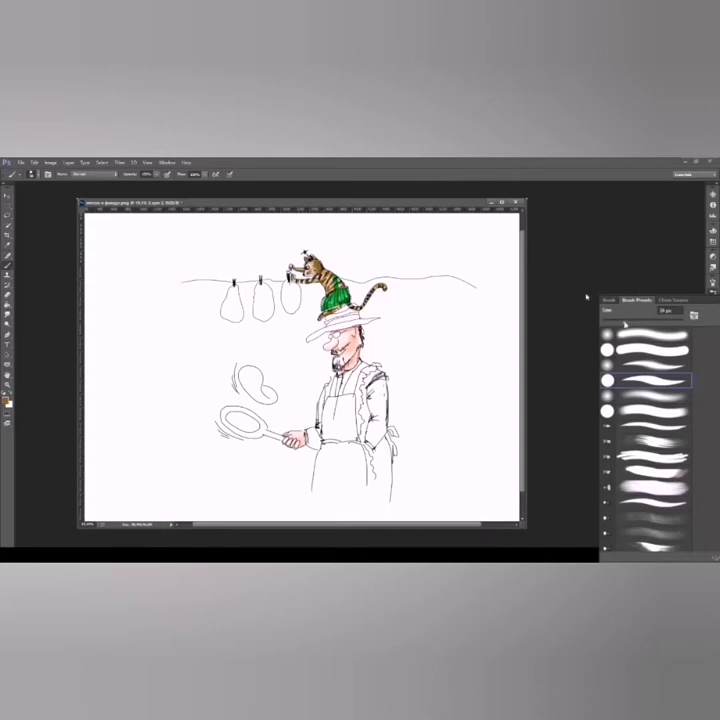
Step: Pick orange and brush it over the hat brim
key(i)
click(8, 402)
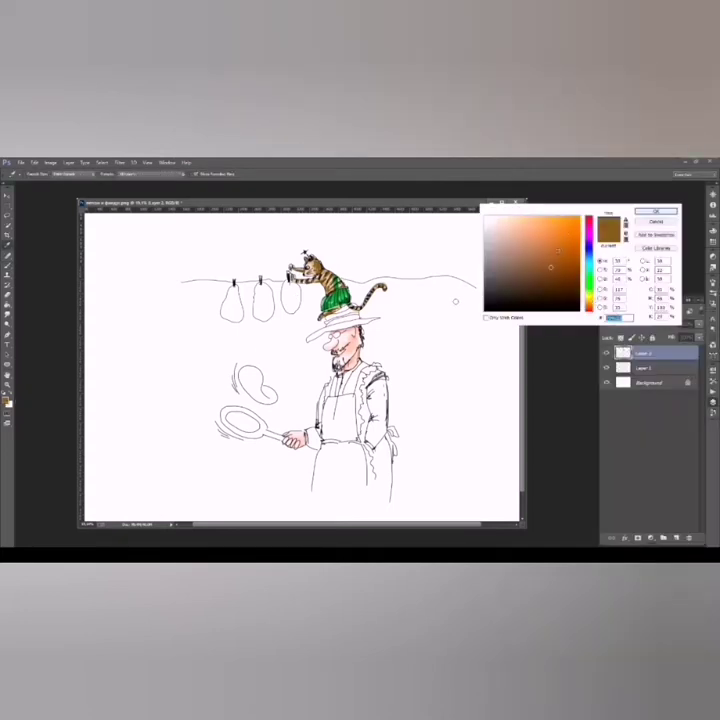
key(Return)
key(b)
mouse_move(328, 320)
mouse_down()
mouse_move(362, 322)
mouse_move(360, 328)
mouse_move(380, 321)
mouse_up()
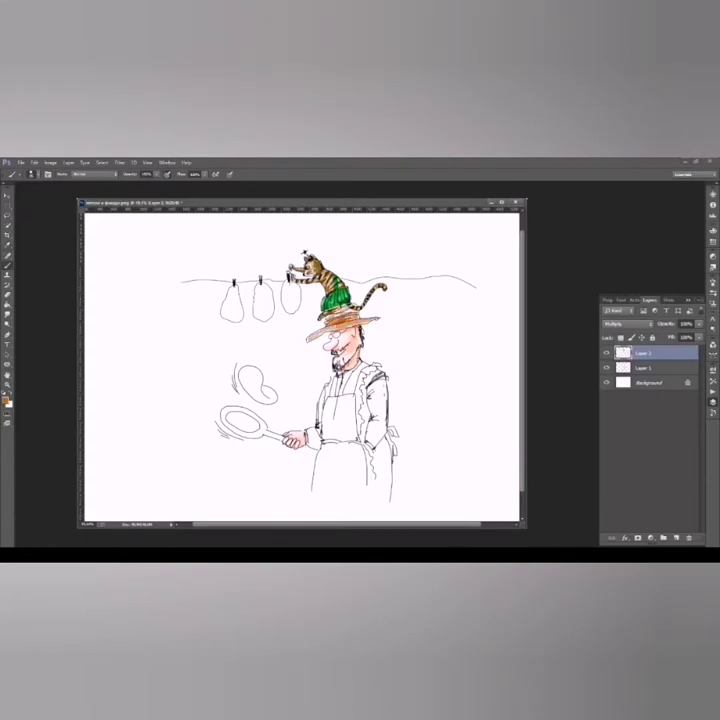
Step: Switch to a yellow shade and paint it along the hat brim
click(7, 400)
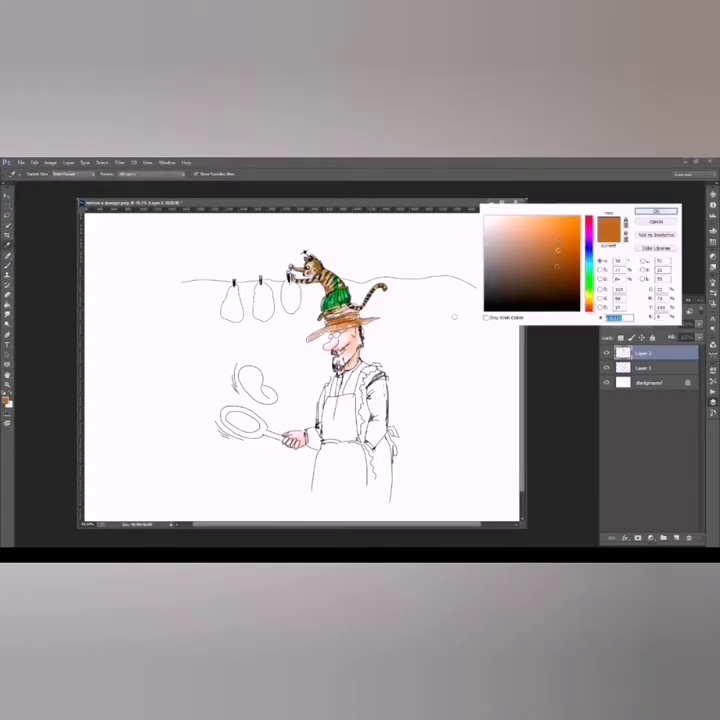
key(Return)
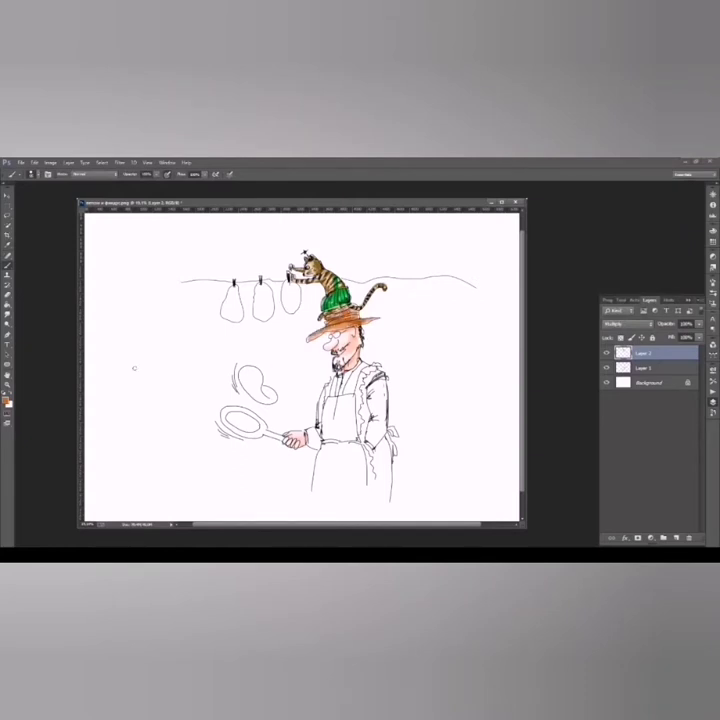
click(7, 400)
click(589, 294)
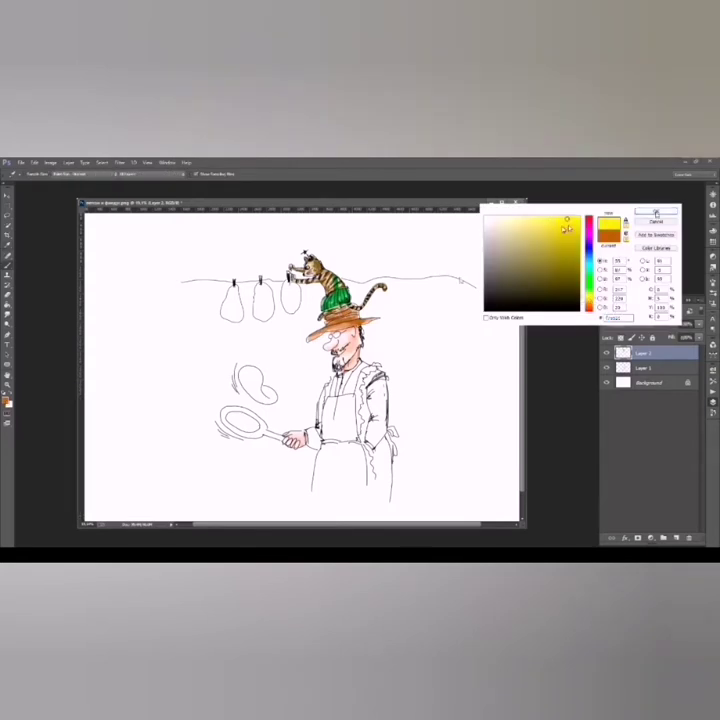
click(655, 213)
drag(338, 326, 360, 326)
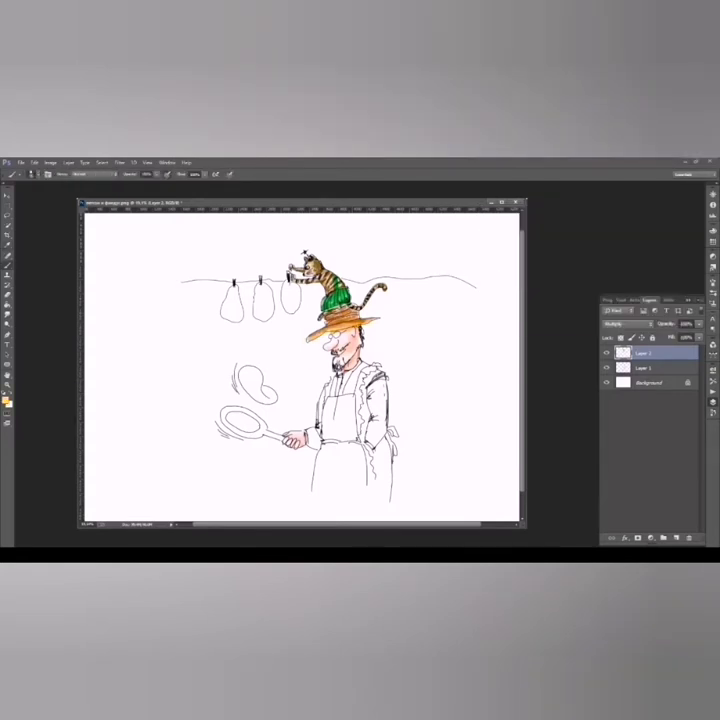
Step: Choose dark brown and add brown marks on the hat band
click(7, 400)
click(575, 300)
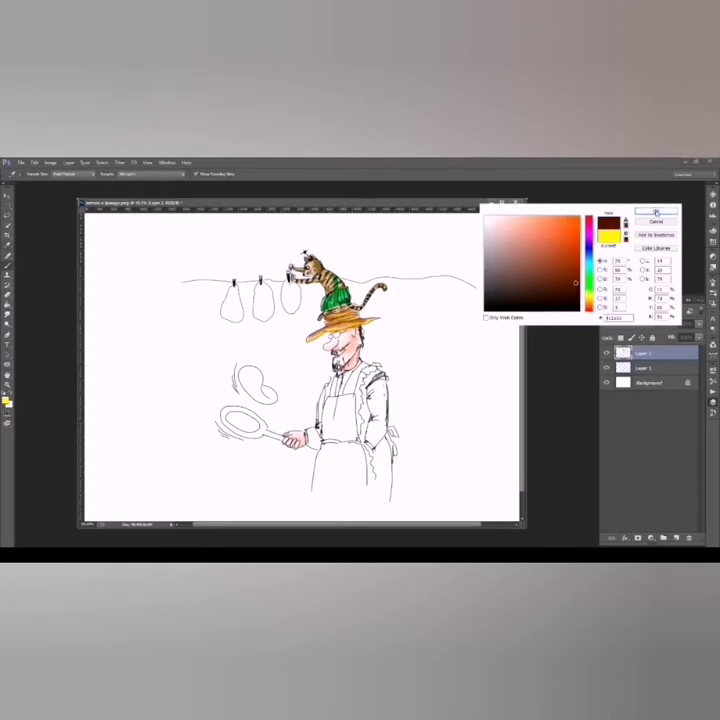
click(655, 211)
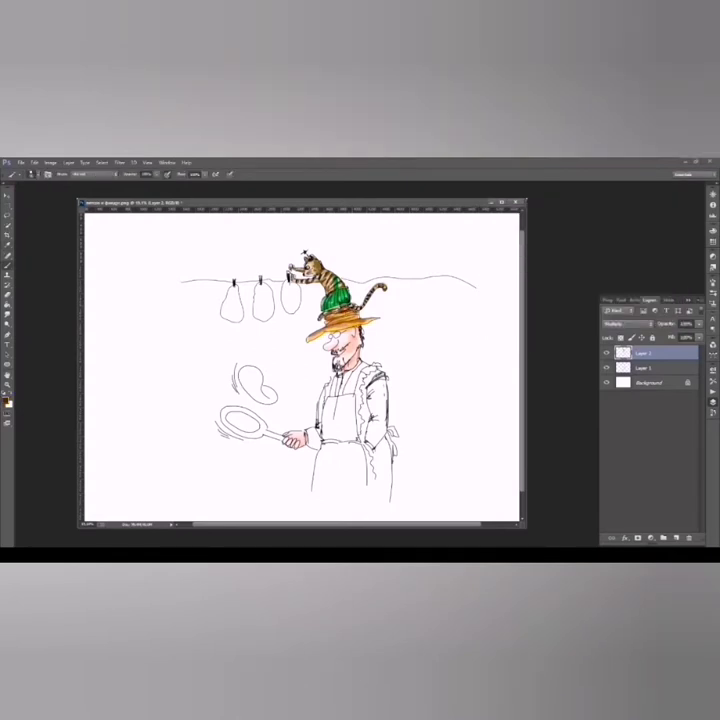
drag(326, 320, 353, 322)
Step: Pick a light cyan shade in the colour chooser
click(7, 400)
click(589, 262)
click(544, 226)
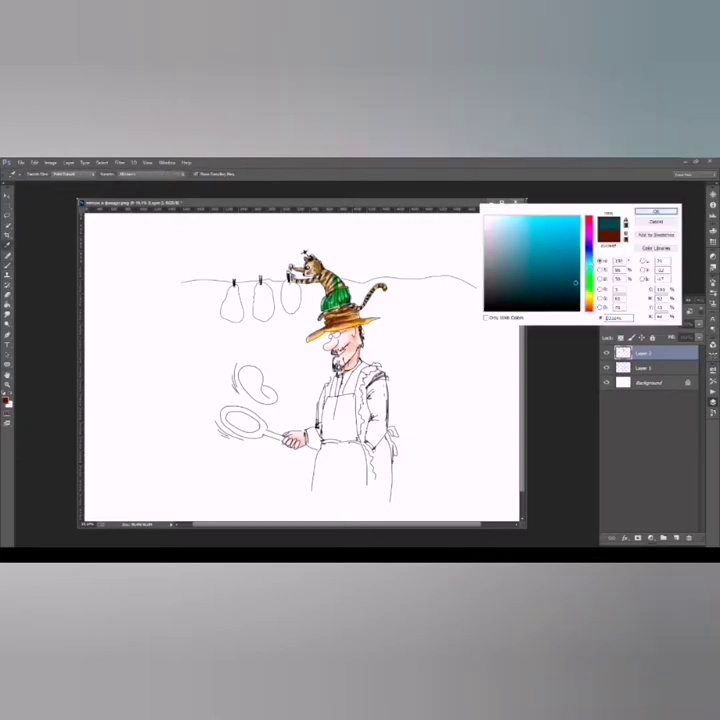
Step: Set a 130 px brush and paint both sleeves light cyan
click(640, 214)
key(F5)
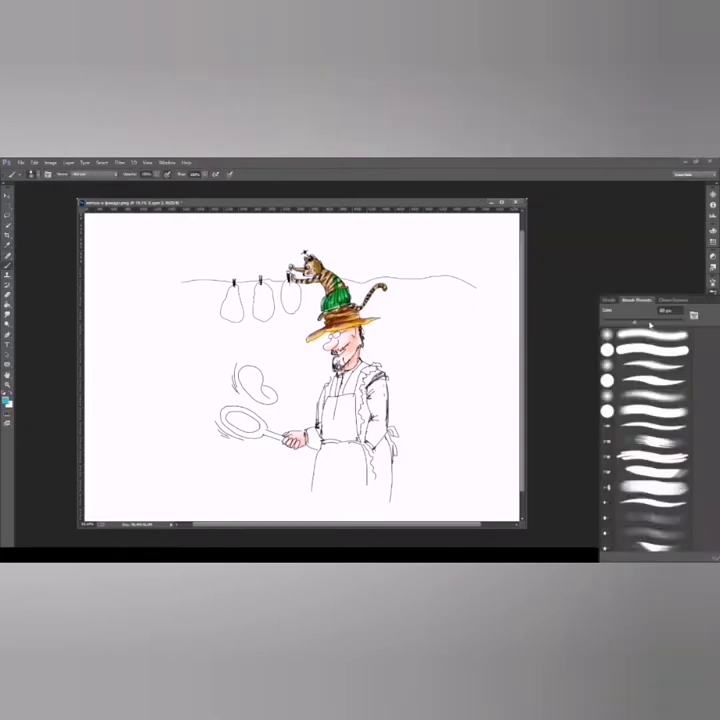
click(650, 325)
drag(372, 385, 388, 488)
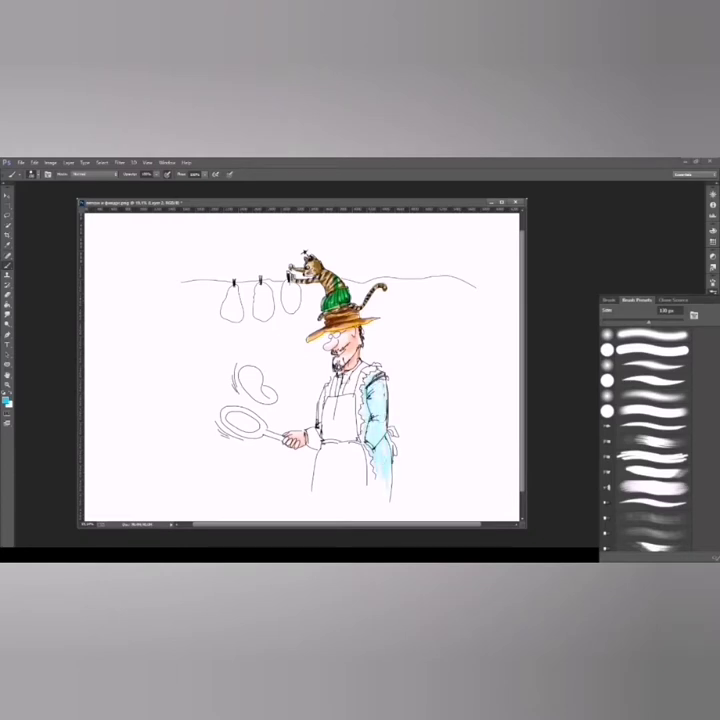
drag(316, 409, 310, 445)
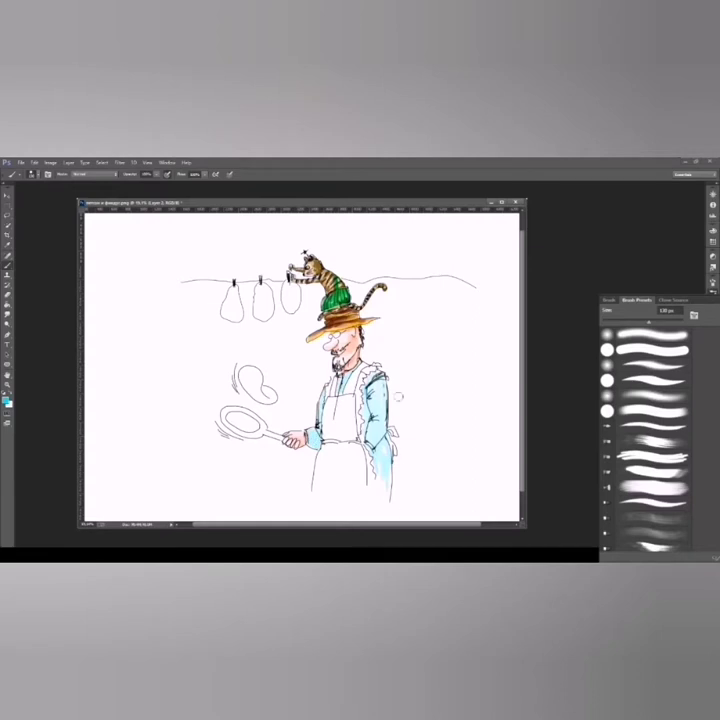
Step: Shrink the brush to about 30 px and revisit the colour chooser
click(7, 400)
click(651, 214)
key(bracketleft)
key(bracketleft)
key(bracketleft)
click(7, 400)
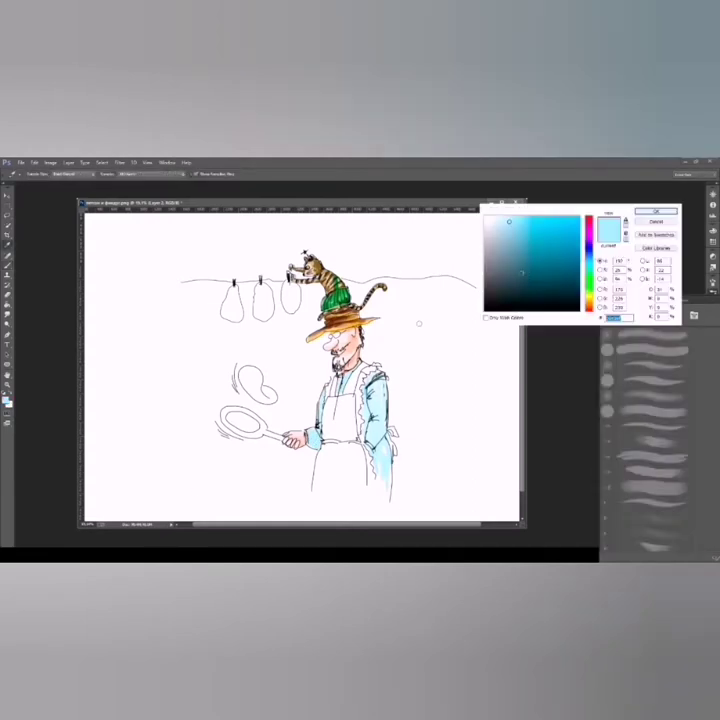
key(Return)
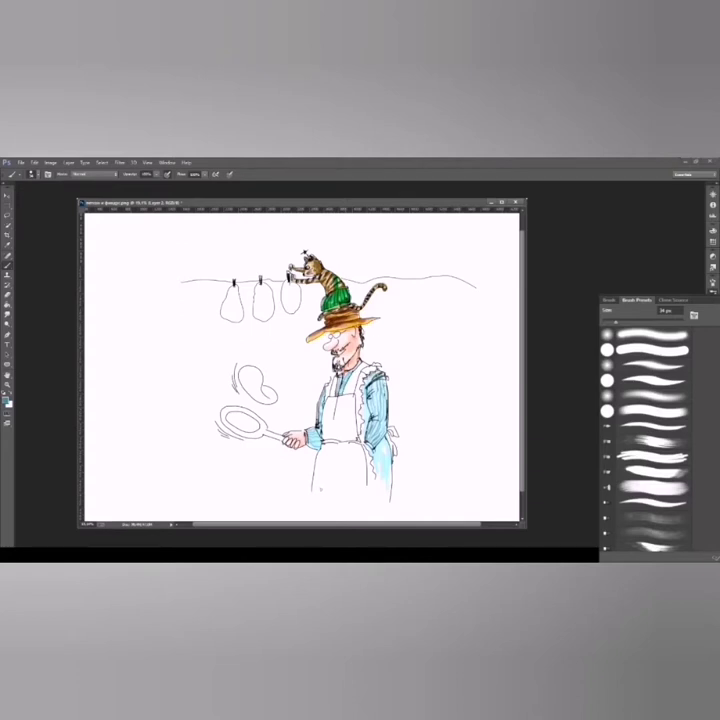
Step: Switch to black and fill the collar under the beard
click(6, 399)
click(500, 308)
click(656, 212)
drag(344, 370, 354, 392)
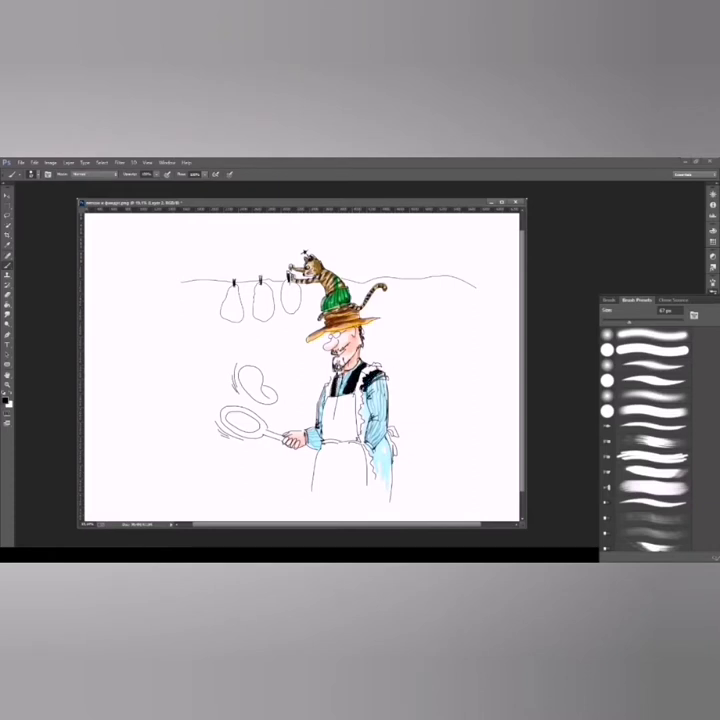
drag(363, 393, 363, 442)
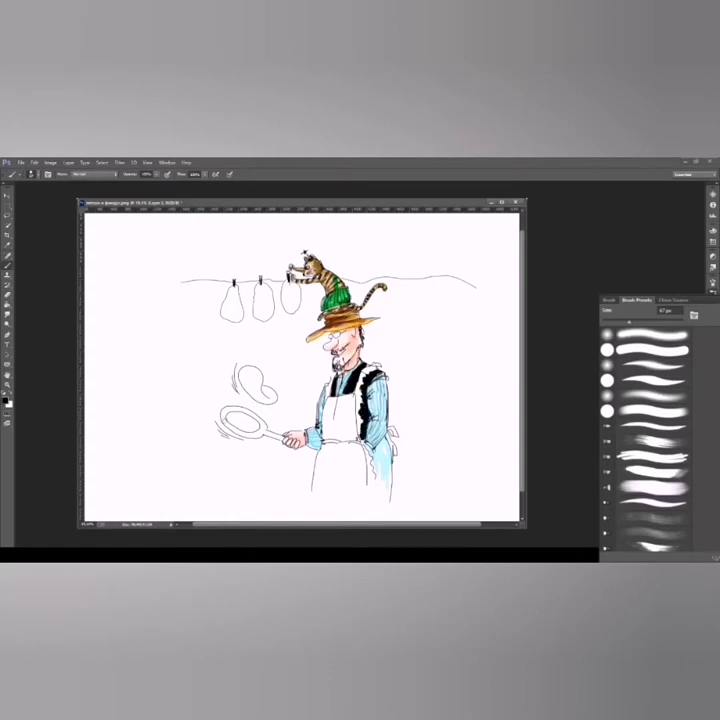
Step: Trace the frying pan rim in thick black, shade its interior grey, and pick warm yellow
mouse_move(240, 436)
mouse_down()
mouse_move(222, 424)
mouse_move(228, 412)
mouse_move(252, 410)
mouse_move(283, 439)
mouse_up()
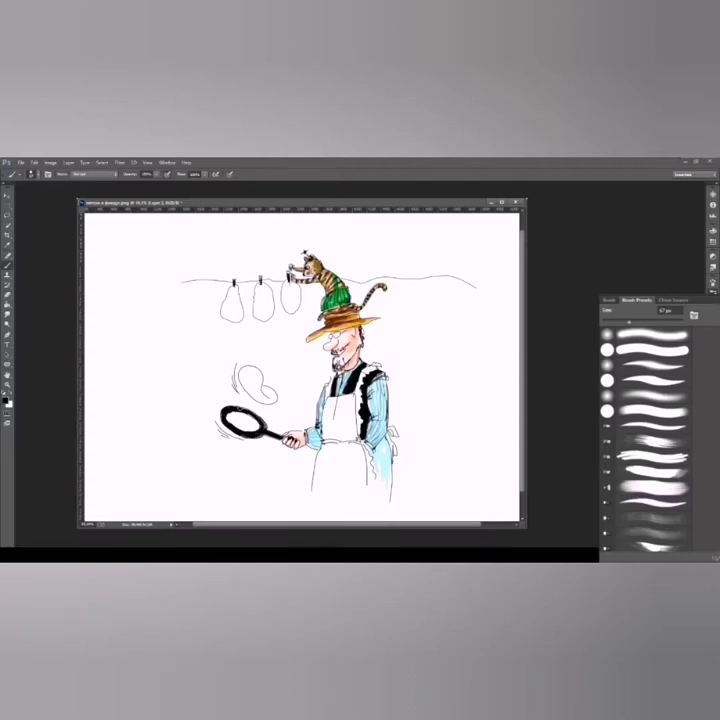
drag(232, 414, 255, 424)
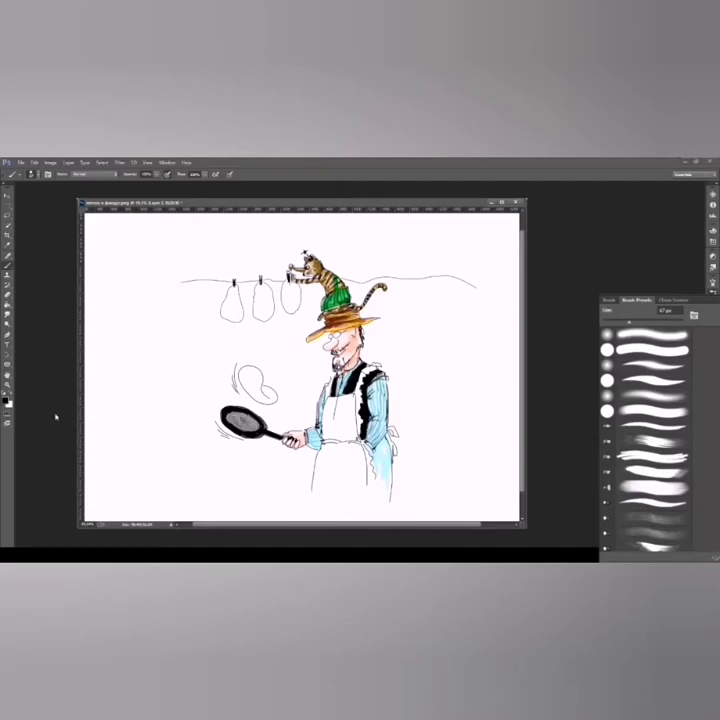
click(6, 399)
drag(589, 258, 589, 298)
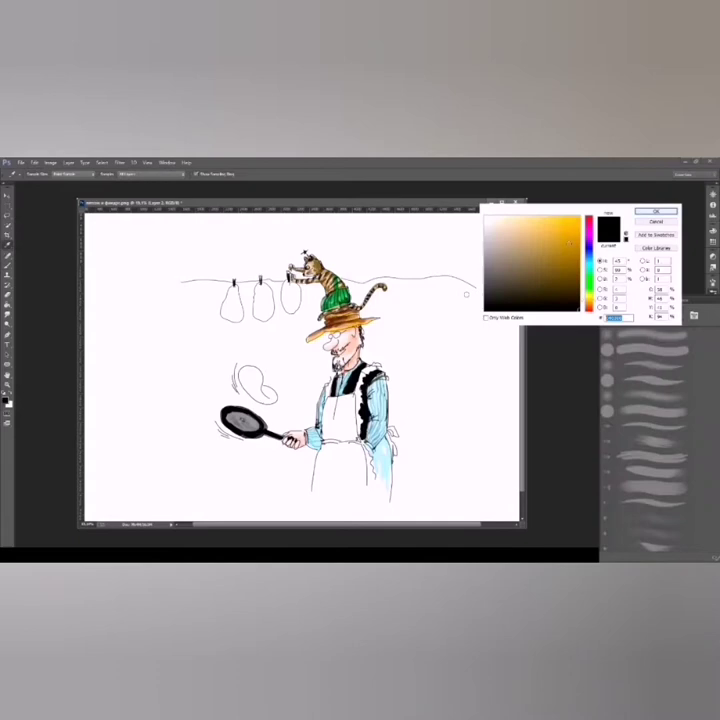
Step: Paint the flipped pancake and the hanging pears yellow with the brush
click(653, 213)
key(b)
mouse_move(243, 372)
mouse_down()
mouse_move(272, 400)
mouse_move(246, 387)
mouse_up()
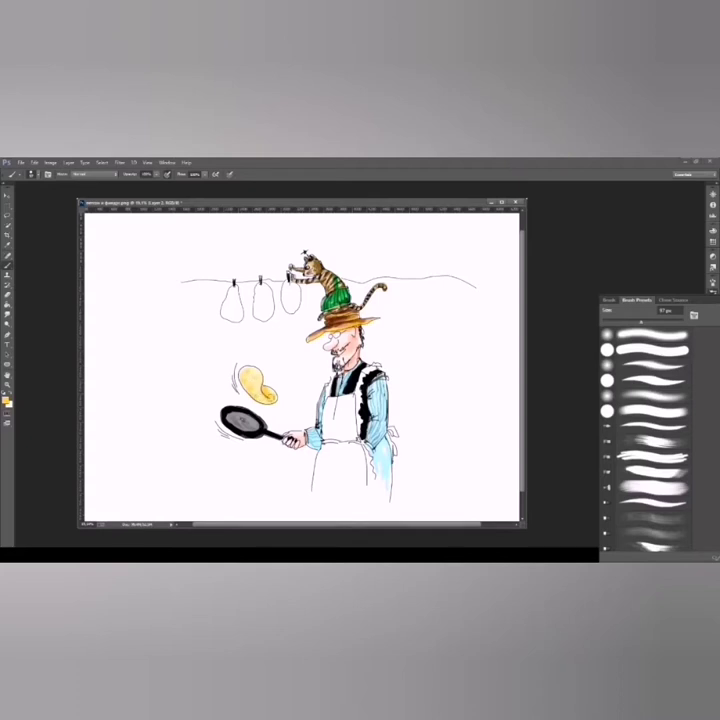
drag(229, 298, 236, 318)
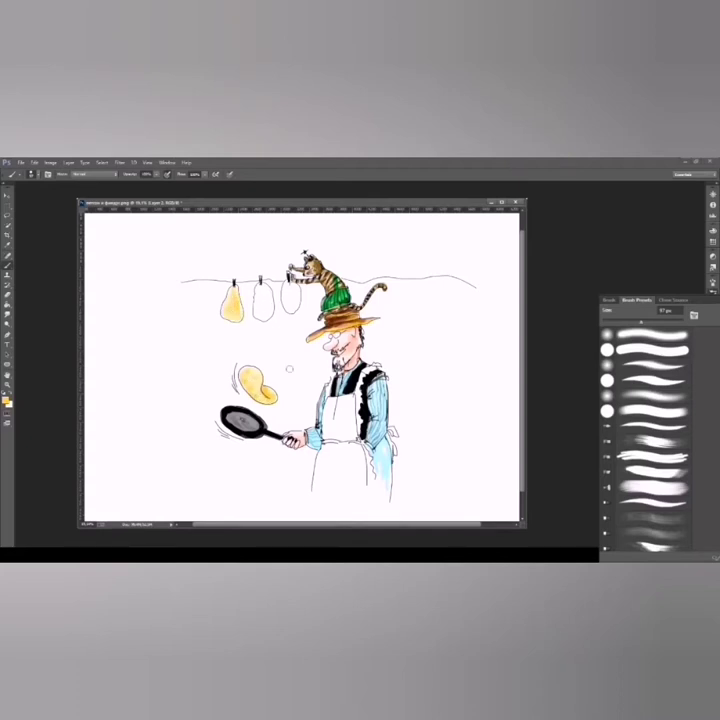
mouse_move(259, 292)
mouse_down()
mouse_move(266, 316)
mouse_move(294, 310)
mouse_up()
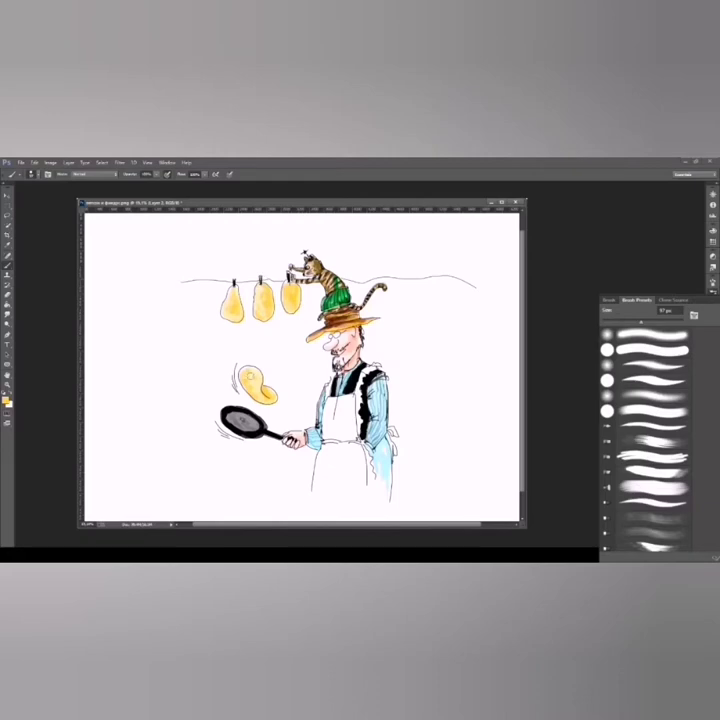
Step: Re-pick a yellow and add extra shading to the middle pear and the pancake
click(7, 399)
click(655, 211)
mouse_move(258, 286)
mouse_down()
mouse_move(264, 300)
mouse_move(290, 289)
mouse_up()
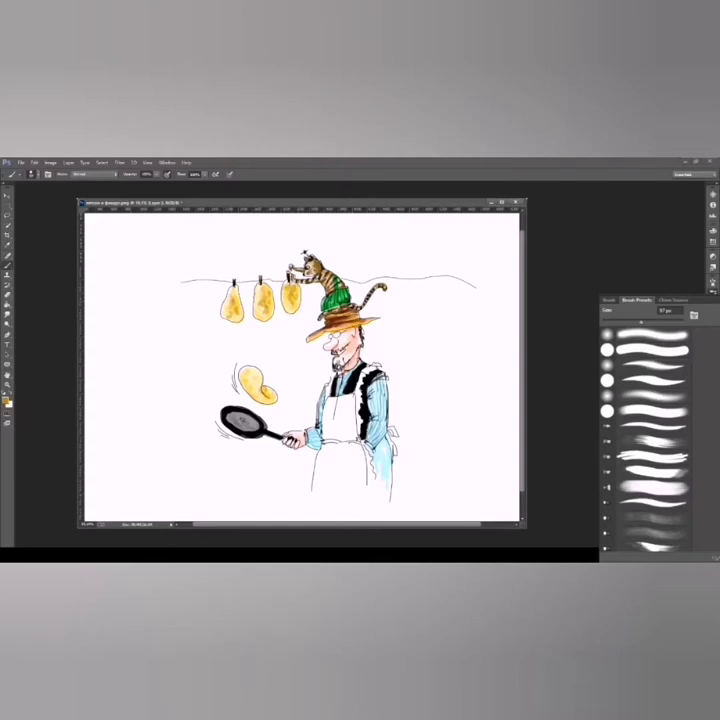
mouse_move(250, 384)
mouse_down()
mouse_move(243, 383)
mouse_move(250, 372)
mouse_up()
Step: Choose a lighter tone and brush grey shading inside the frying pan
click(6, 400)
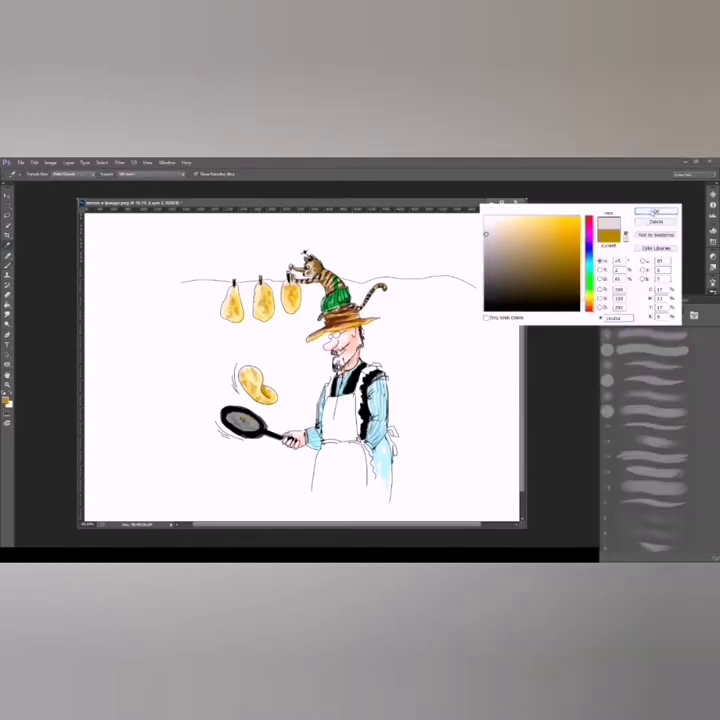
key(Return)
drag(250, 420, 260, 424)
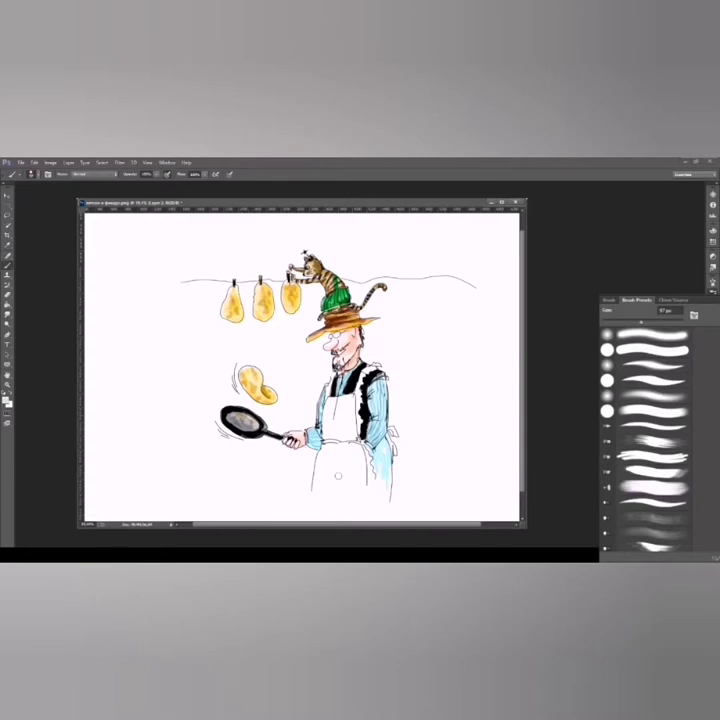
Step: Show the Layers panel, make Layer 2 active, and return to the Brush tool
key(F5)
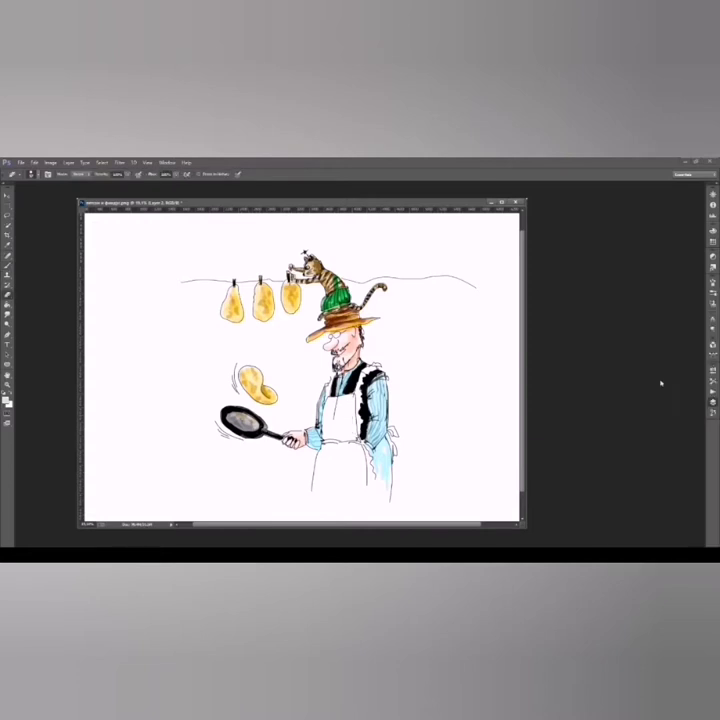
key(F7)
click(640, 353)
click(8, 399)
key(Escape)
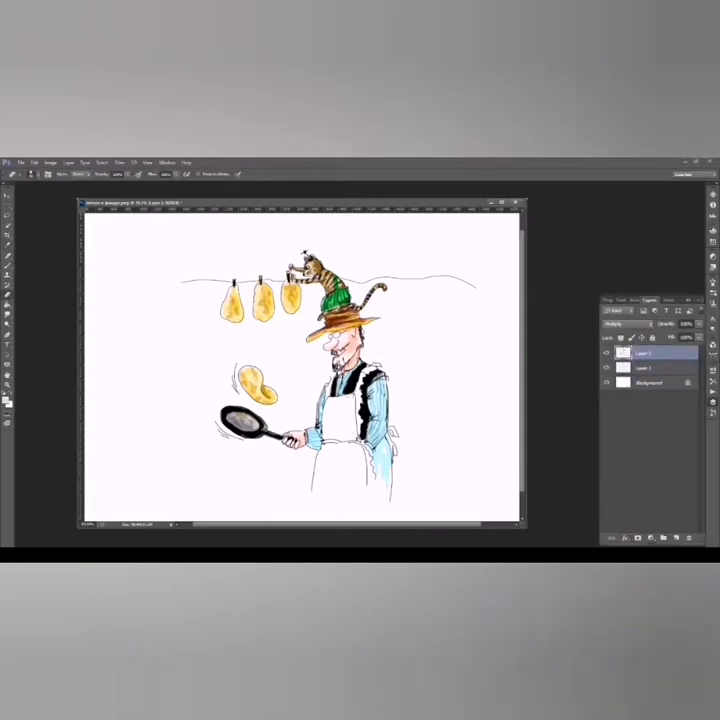
key(b)
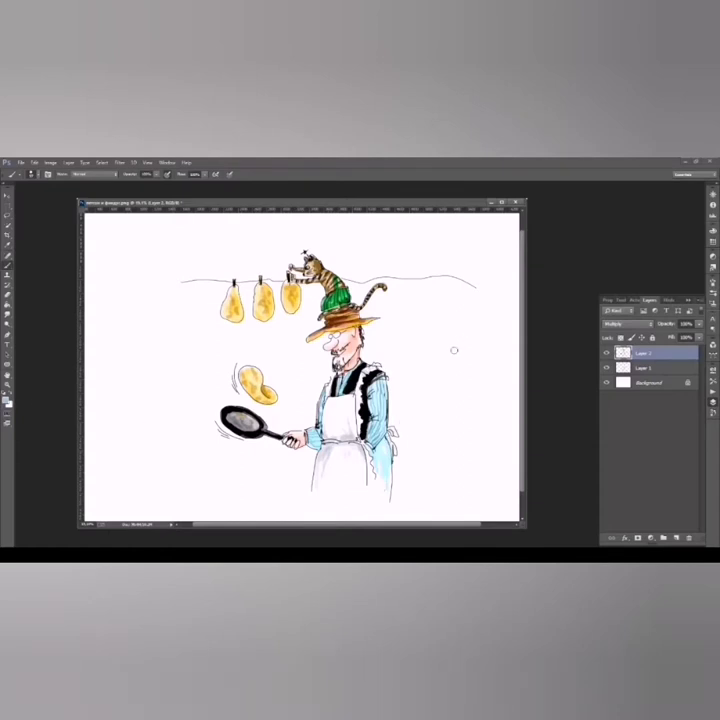
Step: Pick a dark brown in the Color Picker and paint the cook's beard with it
click(7, 398)
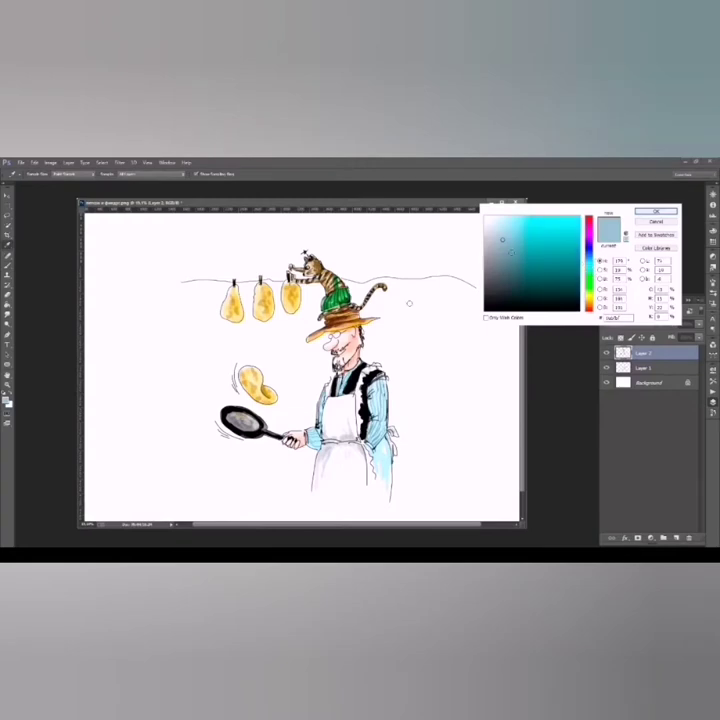
key(Return)
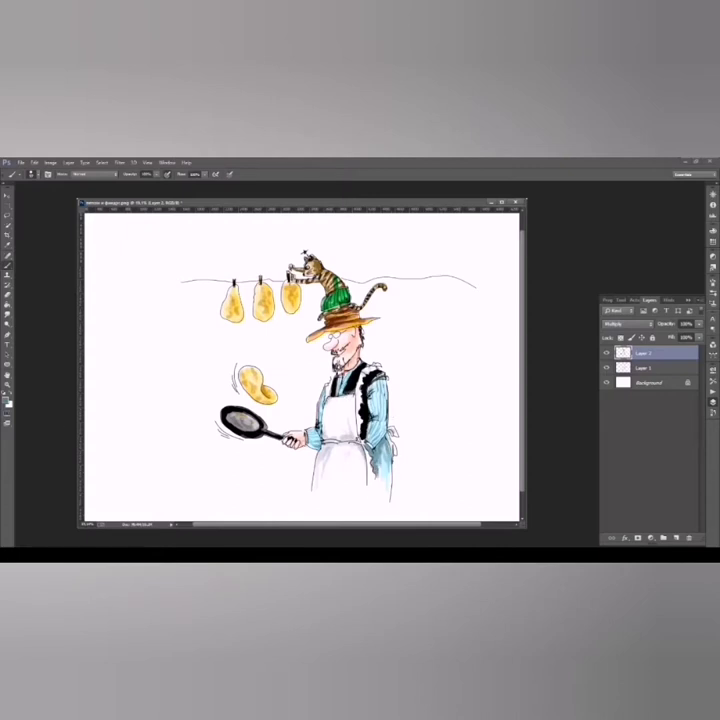
click(6, 398)
key(Return)
drag(338, 346, 350, 358)
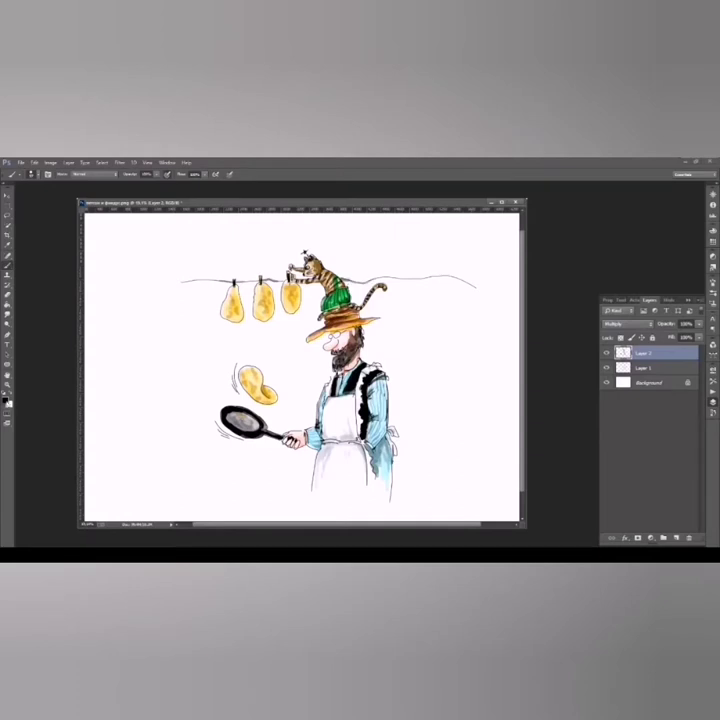
Step: Make green the painting colour and shrink the brush one size step
click(7, 399)
key(Return)
key(F5)
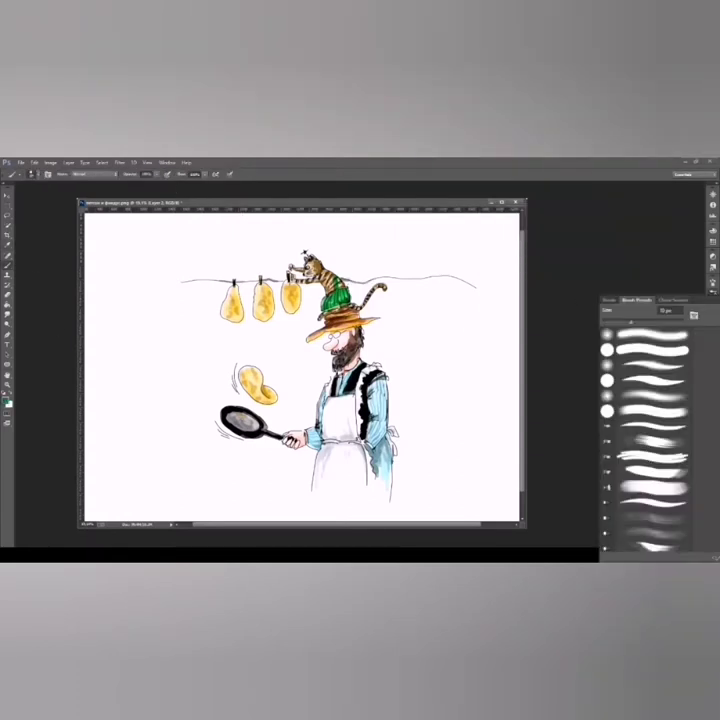
key(bracketleft)
key(bracketleft)
key(F5)
key(F7)
click(7, 399)
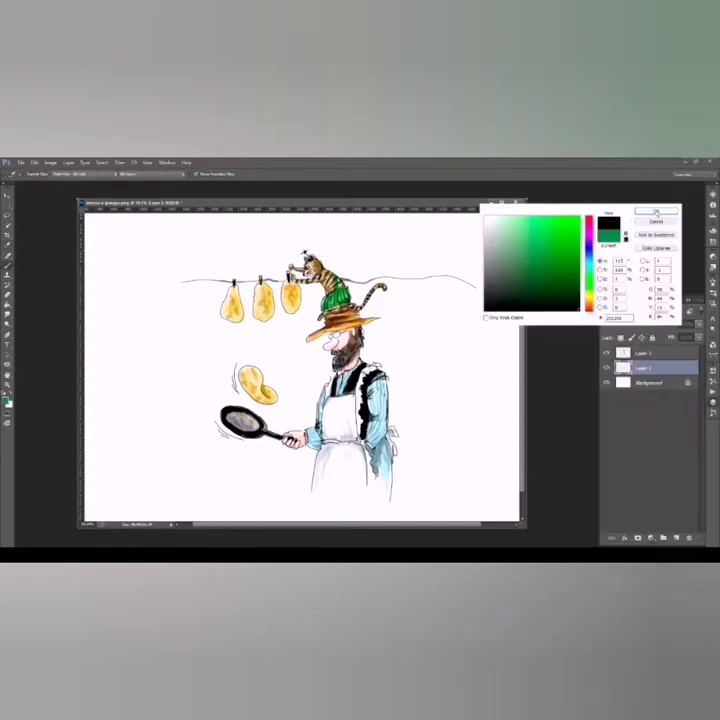
click(655, 212)
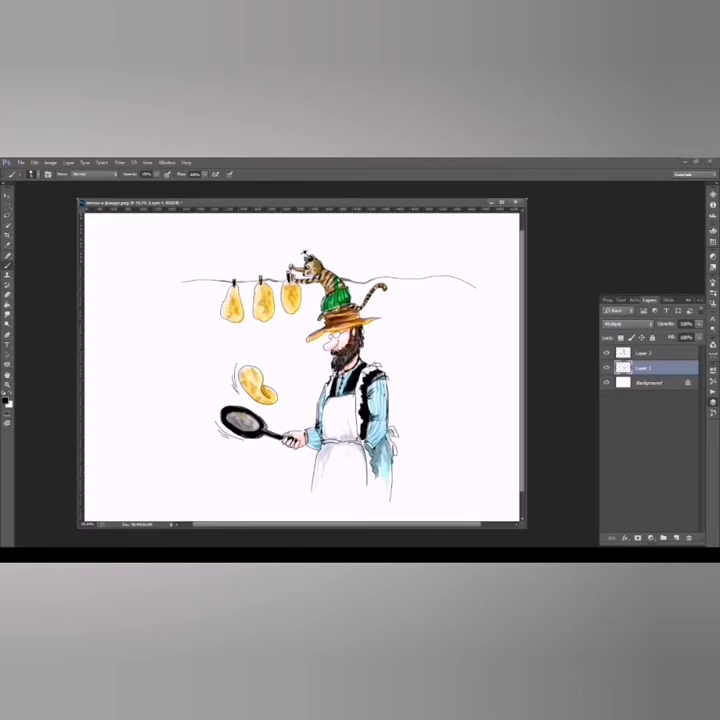
key(F5)
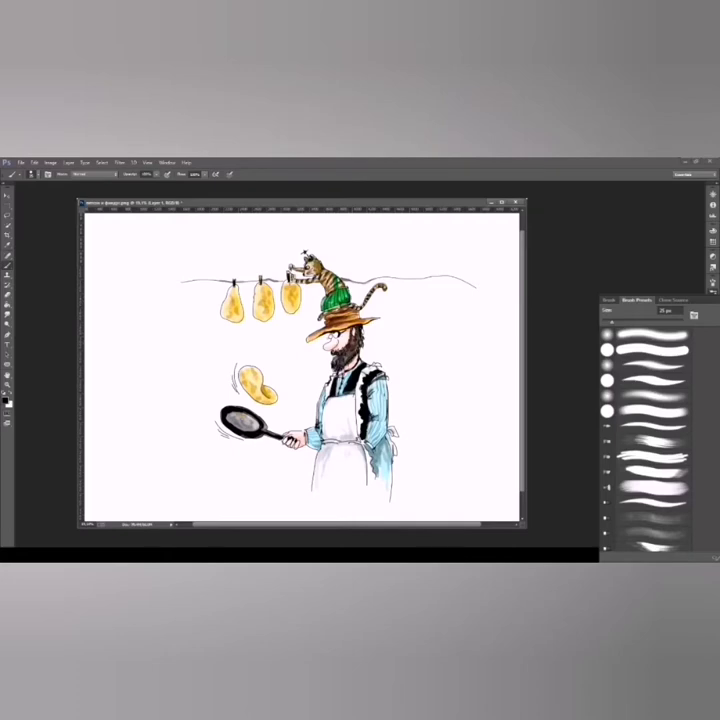
Step: Dab extra colour onto the cook's eye area with the brush
click(328, 338)
click(328, 340)
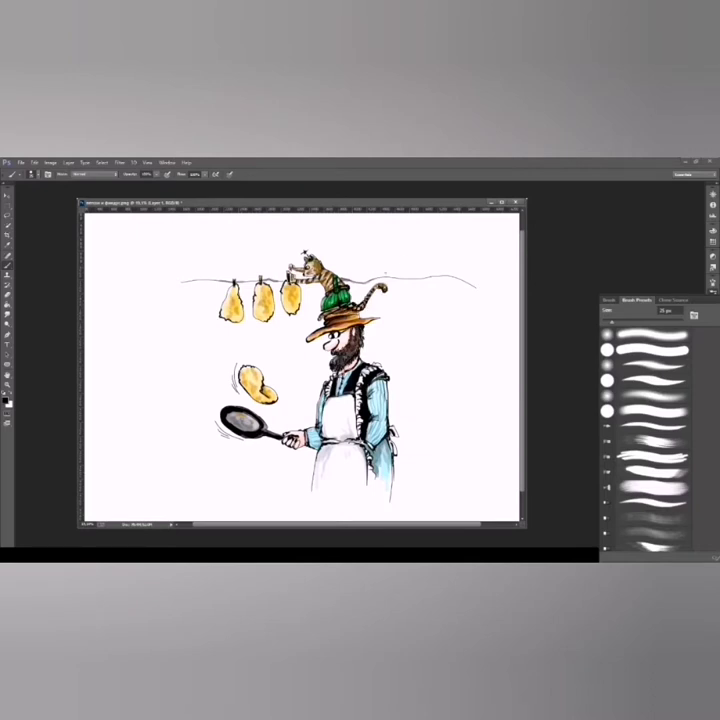
key(F5)
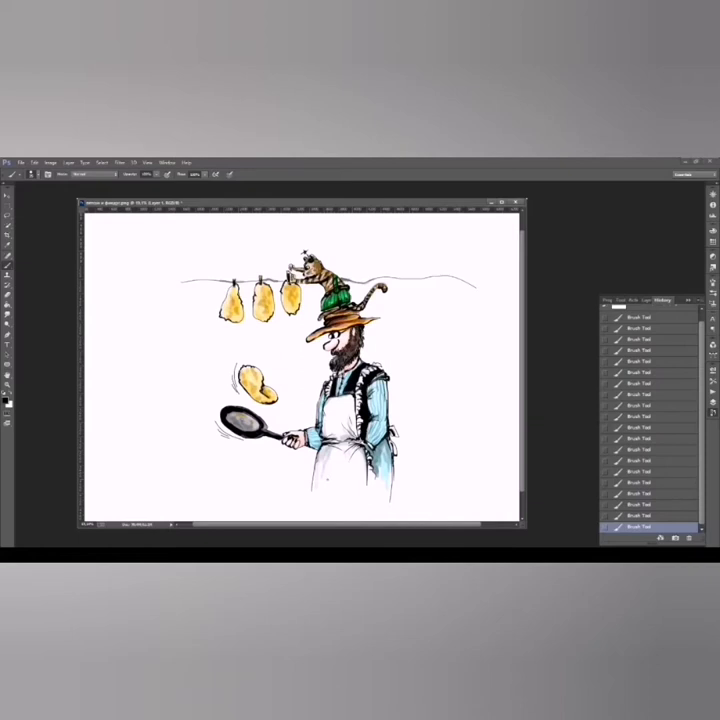
Step: Choose light green as the colour and a large soft spatter brush preset
click(645, 300)
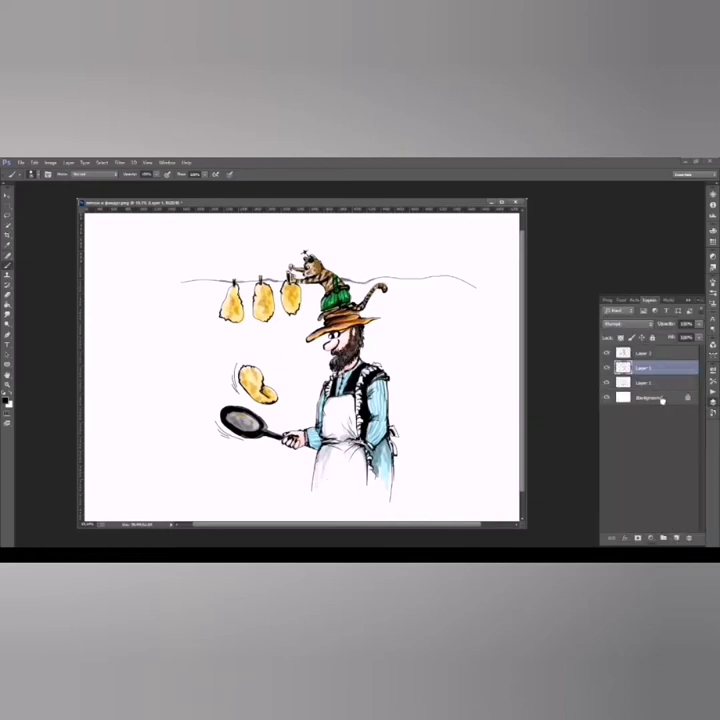
click(7, 399)
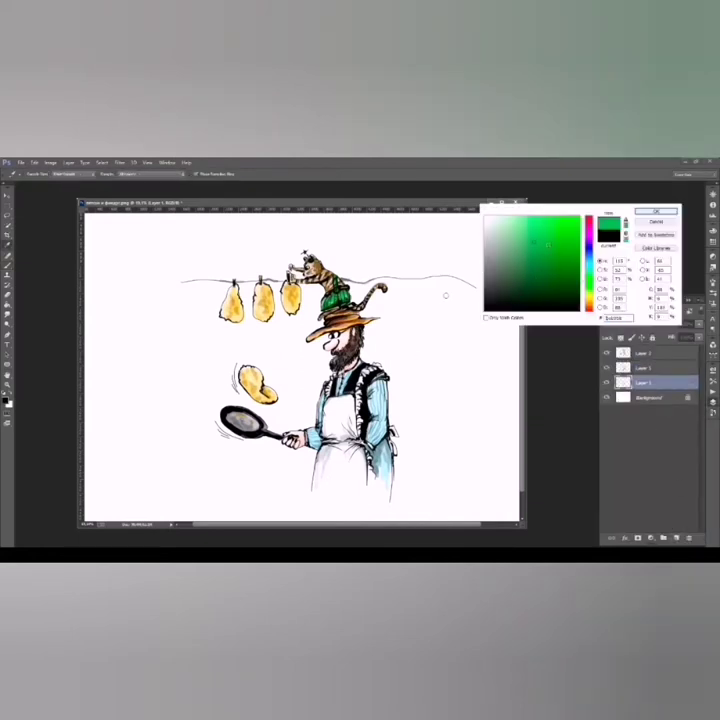
key(Return)
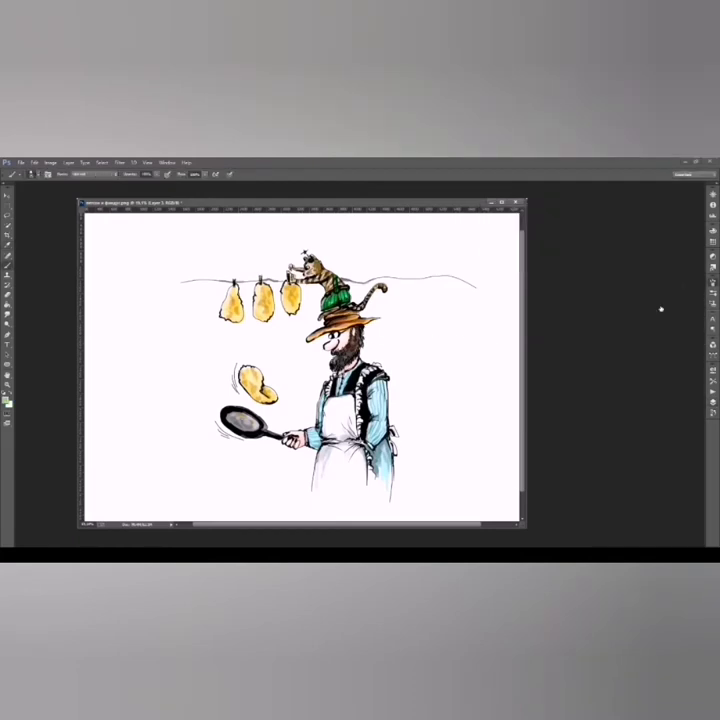
key(F5)
scroll(650, 430, down, 5)
scroll(650, 430, down, 5)
scroll(650, 430, down, 5)
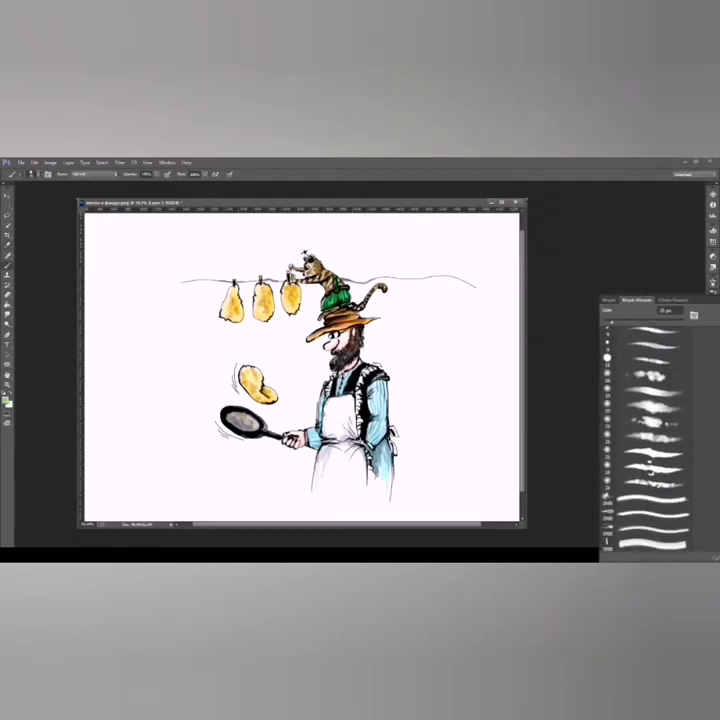
click(652, 422)
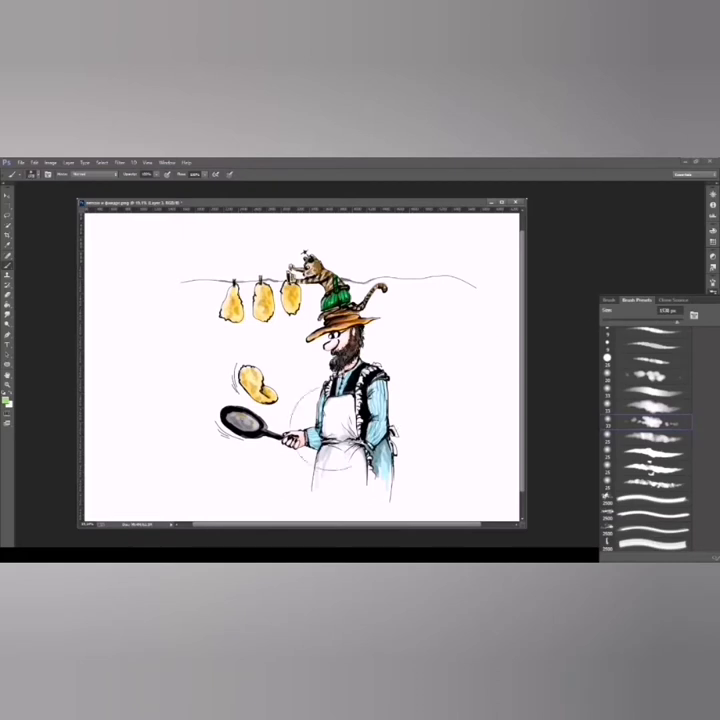
Step: Brush a trial green wash around the pan, undo it, and select Layer 3
drag(282, 452, 245, 386)
key(F5)
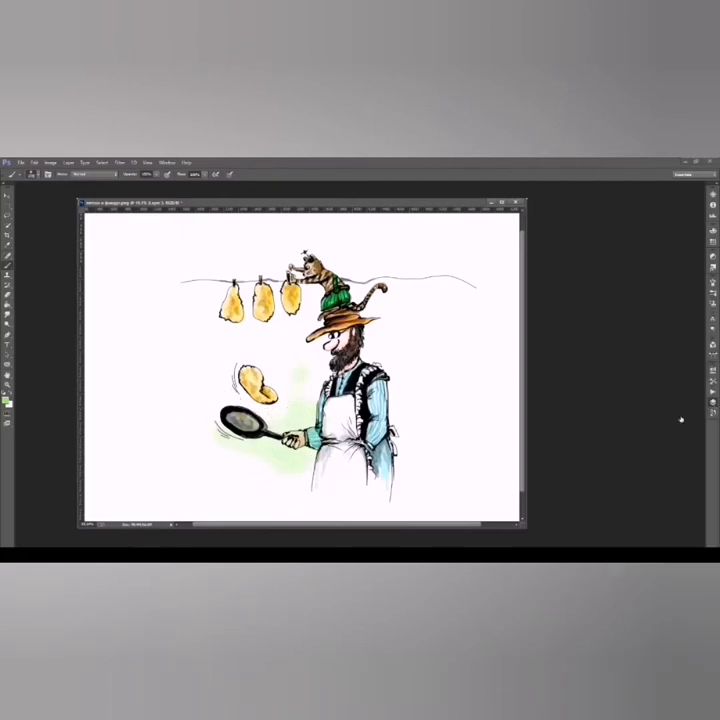
key(ctrl+z)
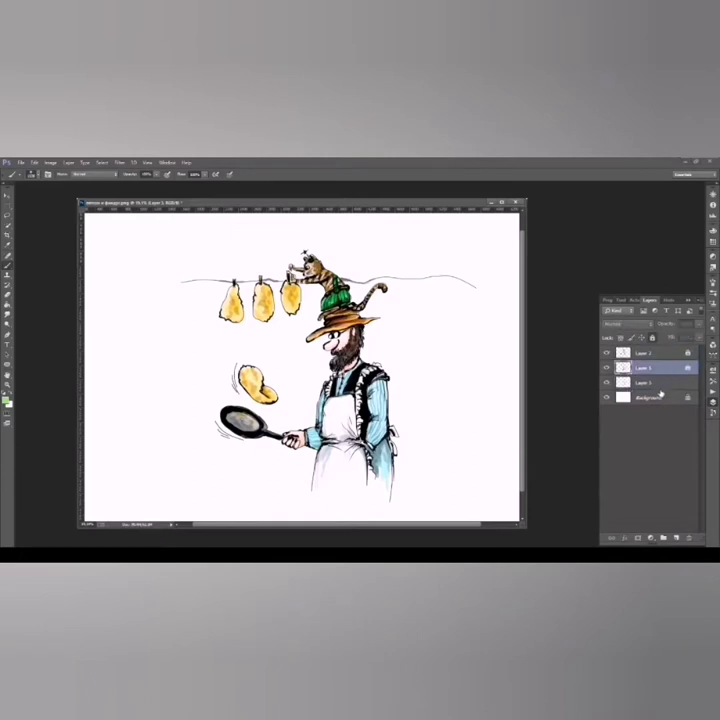
click(621, 300)
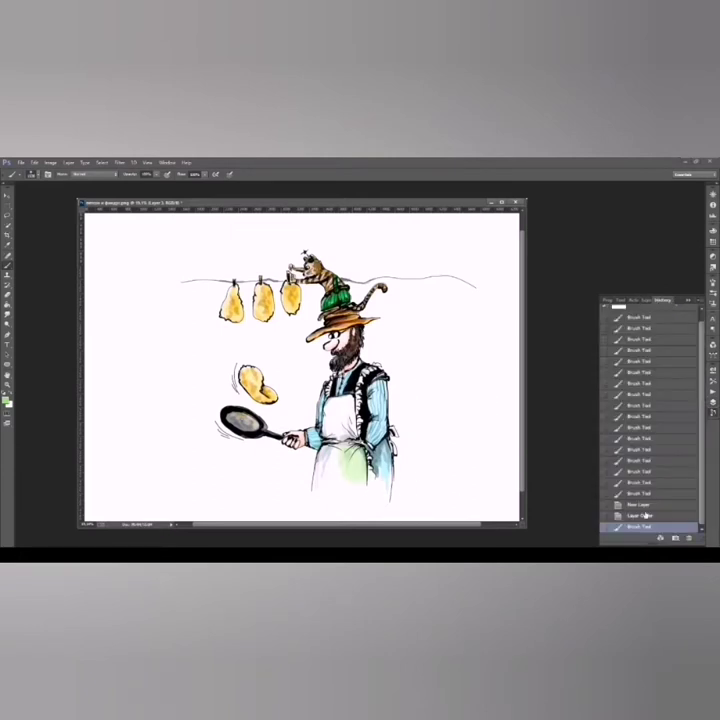
click(648, 302)
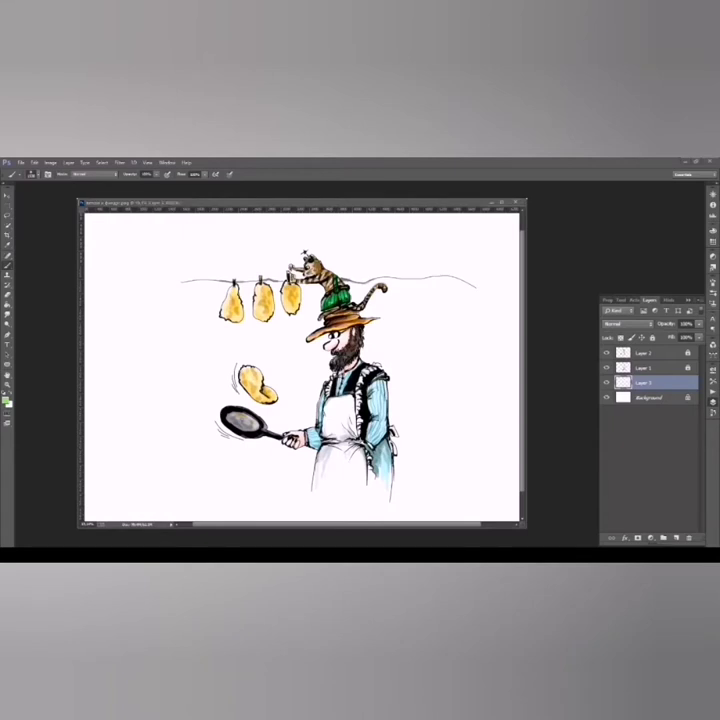
Step: On Layer 3, wash green behind the pancakes and pan, then set opacity to 90%
key(F5)
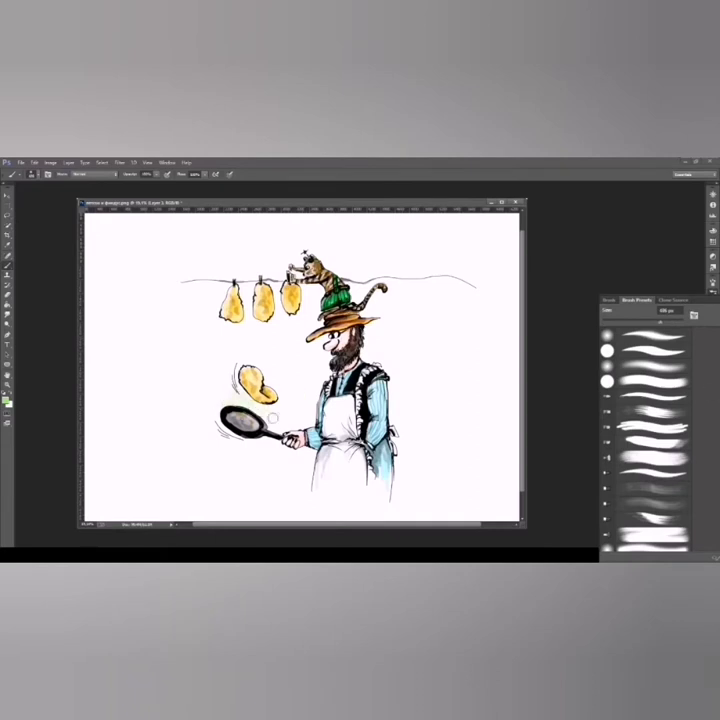
drag(222, 345, 201, 374)
mouse_move(205, 434)
mouse_down()
mouse_move(196, 458)
mouse_move(238, 493)
mouse_move(257, 476)
mouse_up()
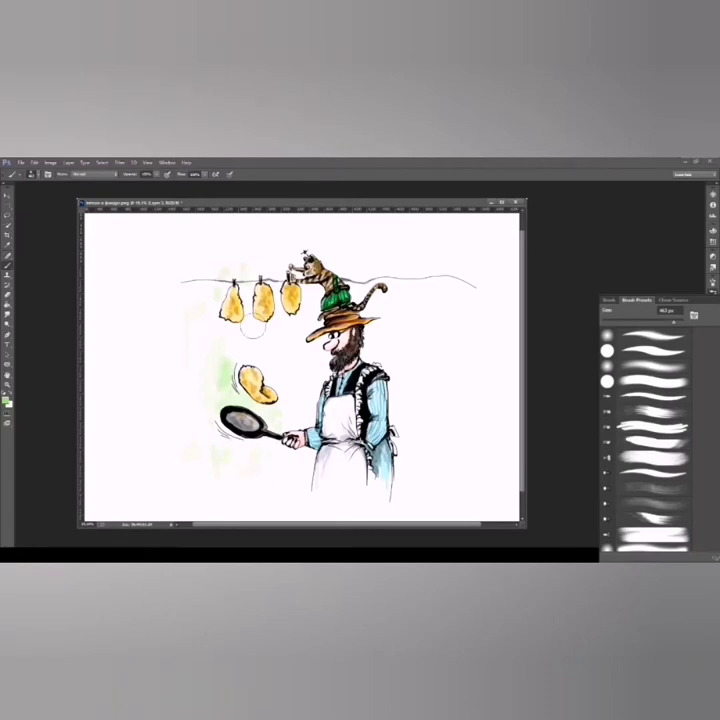
mouse_move(248, 340)
mouse_down()
mouse_move(213, 310)
mouse_move(209, 255)
mouse_up()
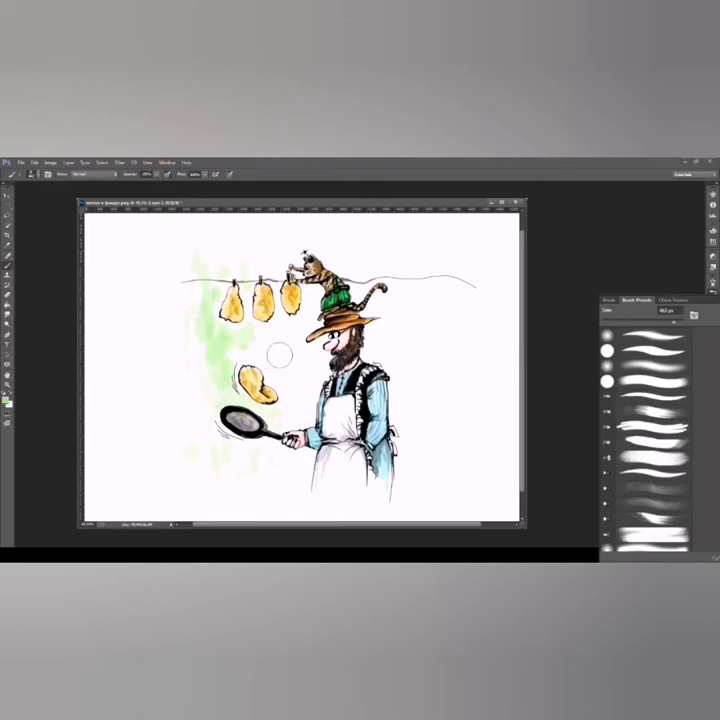
drag(228, 330, 206, 365)
drag(180, 473, 300, 462)
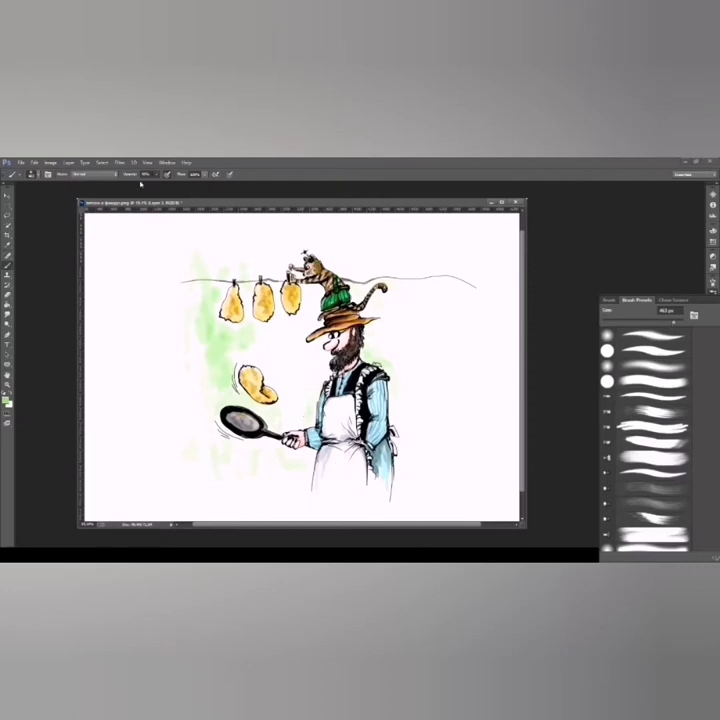
key(9)
Step: Set black as the colour, add a new top layer, and restore brush opacity to 100%
click(7, 399)
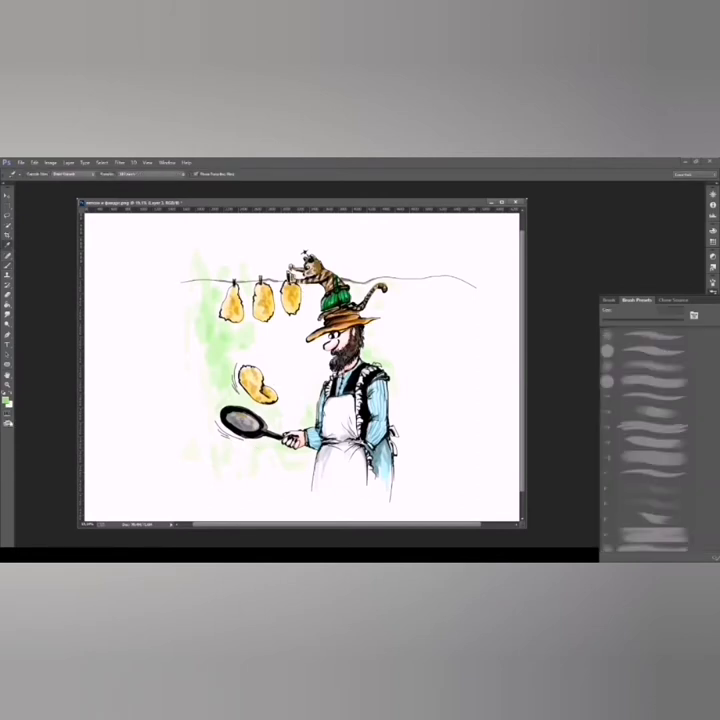
click(488, 306)
click(655, 212)
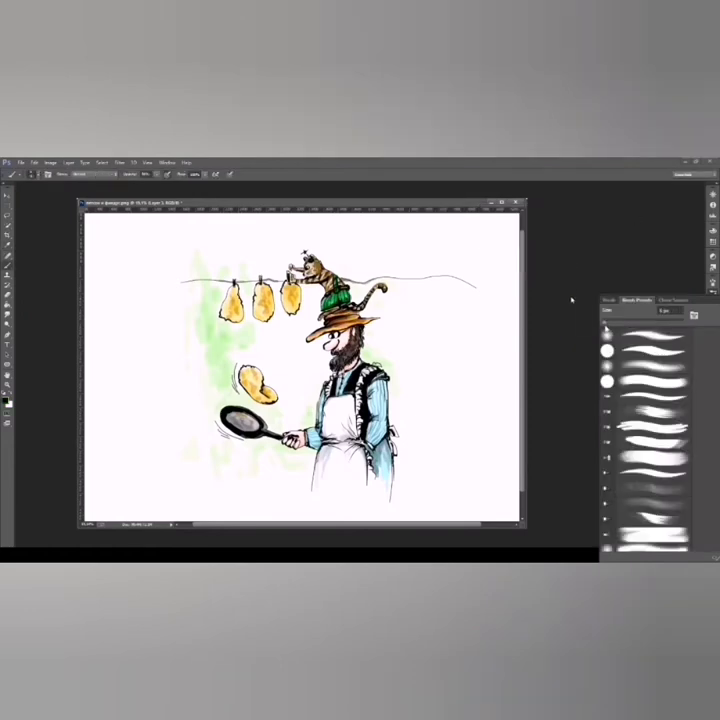
key(F7)
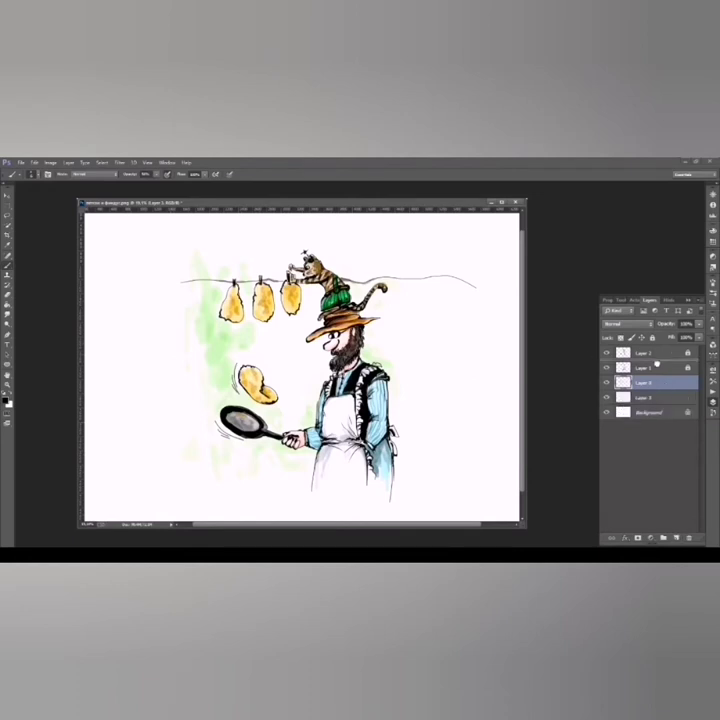
key(ctrl+shift+alt+n)
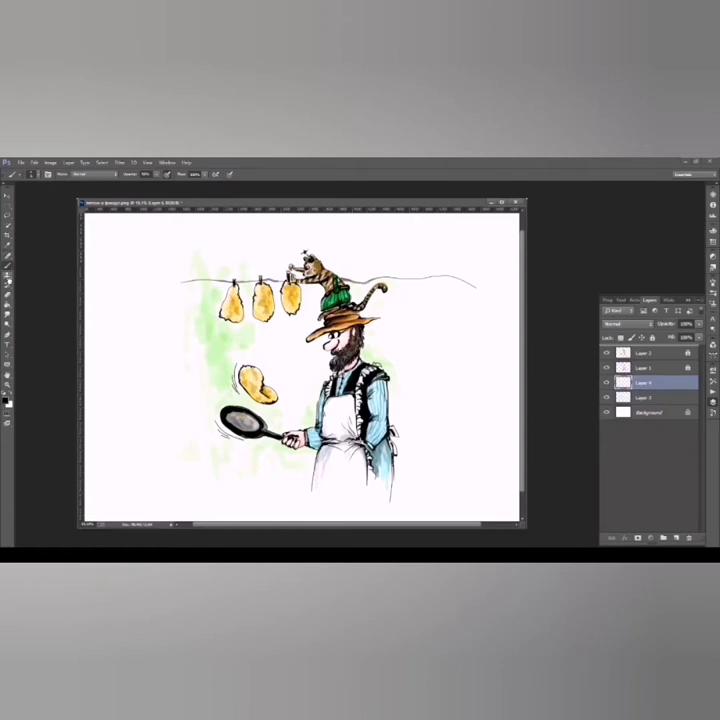
key(ctrl+shift+bracketright)
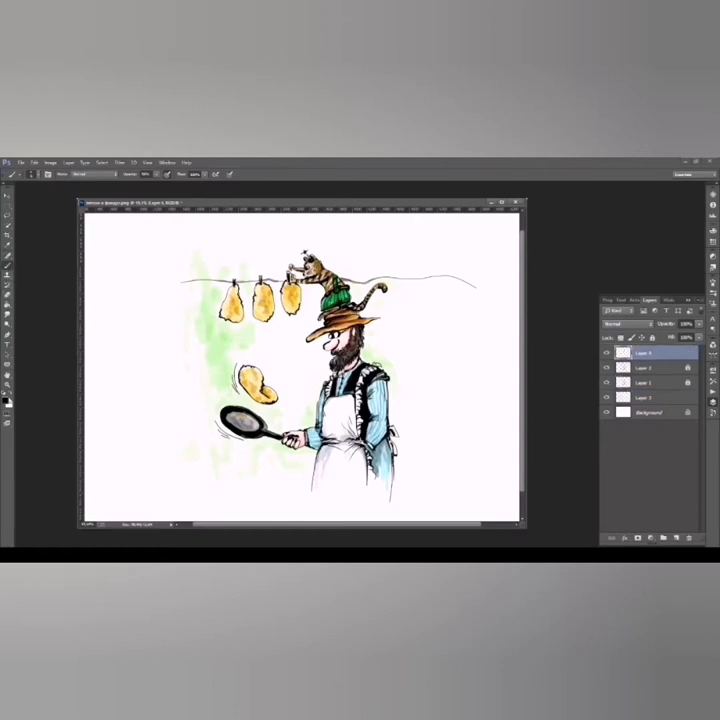
key(0)
click(8, 400)
key(Return)
key(F5)
key(F5)
key(F5)
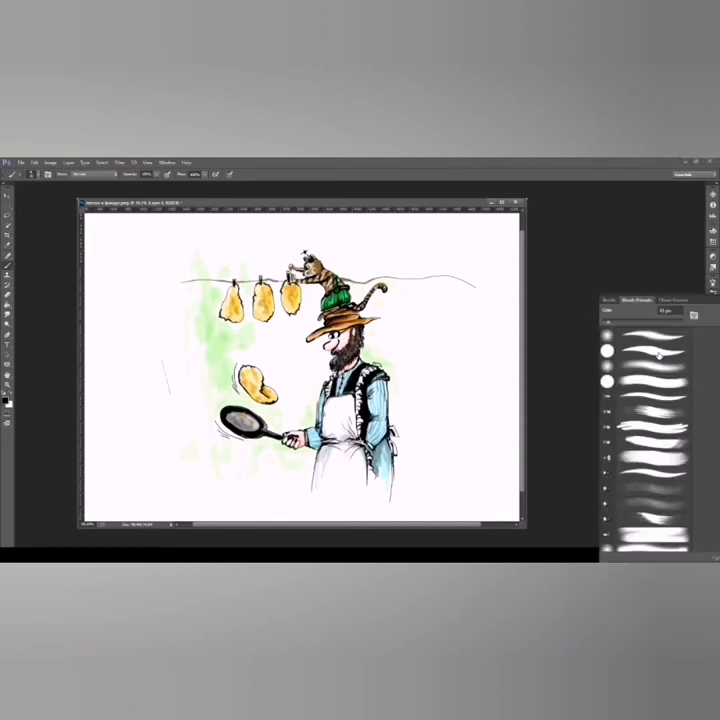
key(F5)
key(F7)
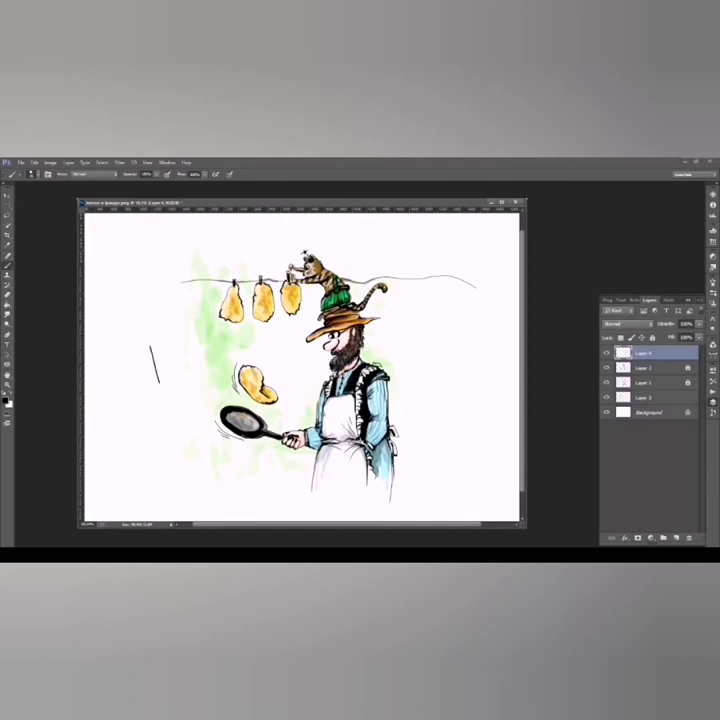
Step: Hand-letter 'Pettson and Findus' left of the cook and sign below the figure
drag(151, 346, 175, 373)
mouse_move(172, 347)
mouse_down()
mouse_move(222, 365)
mouse_move(235, 348)
mouse_up()
mouse_move(187, 391)
mouse_down()
mouse_move(186, 399)
mouse_move(197, 399)
mouse_move(205, 381)
mouse_up()
mouse_move(151, 422)
mouse_down()
mouse_move(150, 451)
mouse_move(163, 420)
mouse_up()
mouse_move(145, 440)
mouse_down()
mouse_move(159, 437)
mouse_move(158, 450)
mouse_up()
mouse_move(163, 450)
mouse_down()
mouse_move(172, 450)
mouse_move(184, 420)
mouse_move(196, 433)
mouse_up()
drag(206, 423, 198, 440)
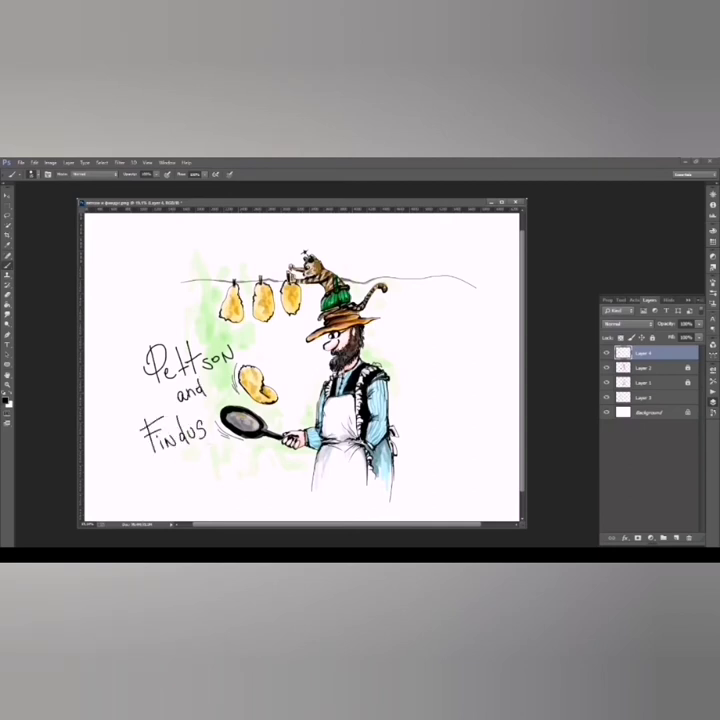
drag(382, 492, 381, 494)
drag(388, 503, 406, 489)
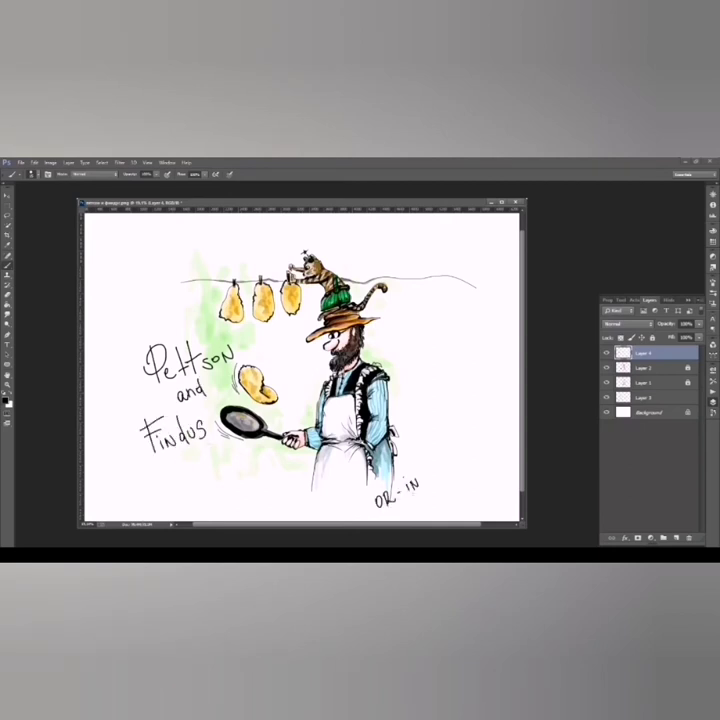